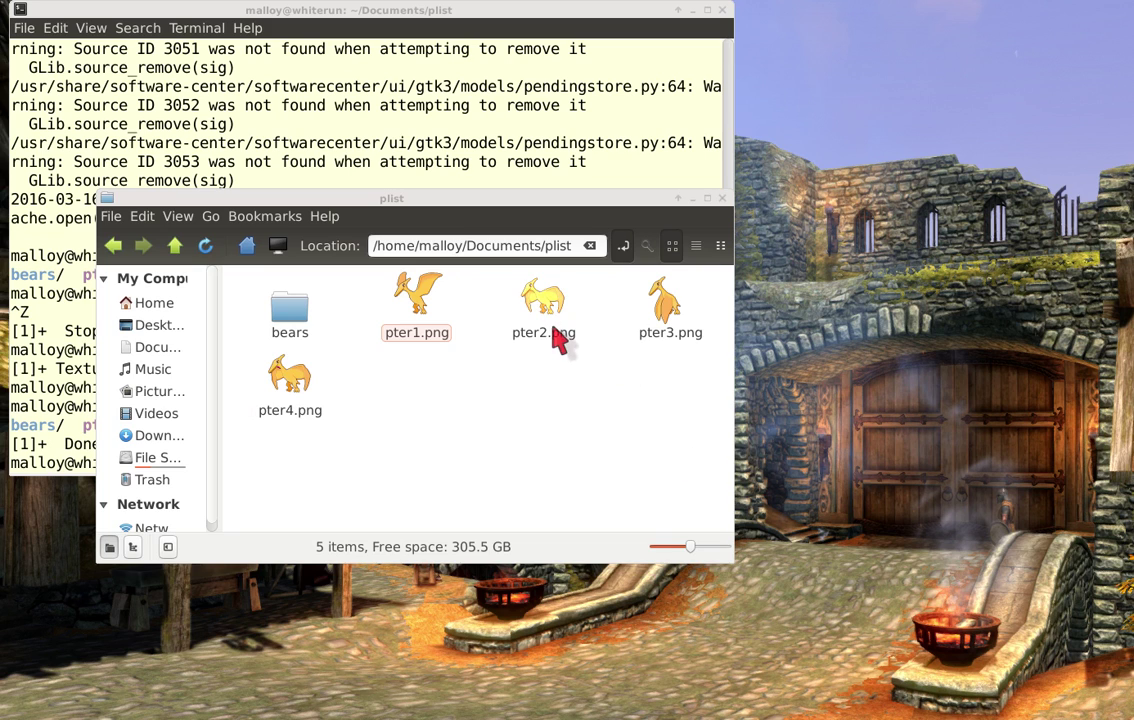
List the folder and open all pter images in Eye of GNOME with eog pter*
{"action": "left_click", "coordinate": [436, 140]}
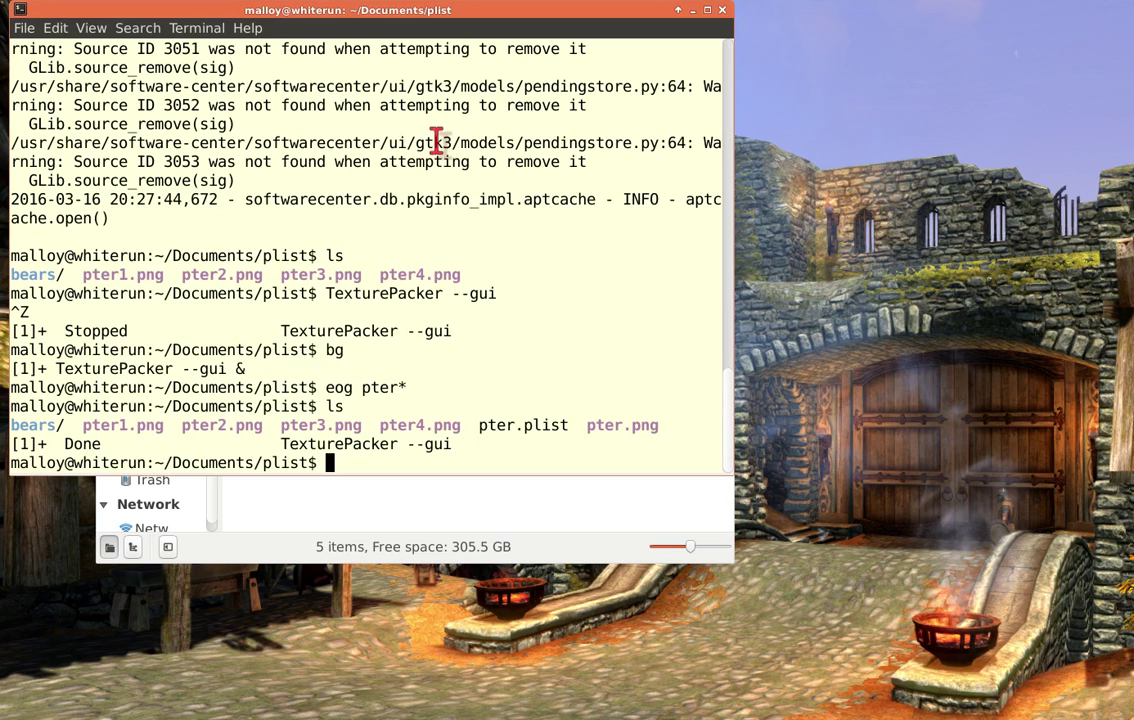
{"action": "type", "text": "ls"}
{"action": "key", "text": "Return"}
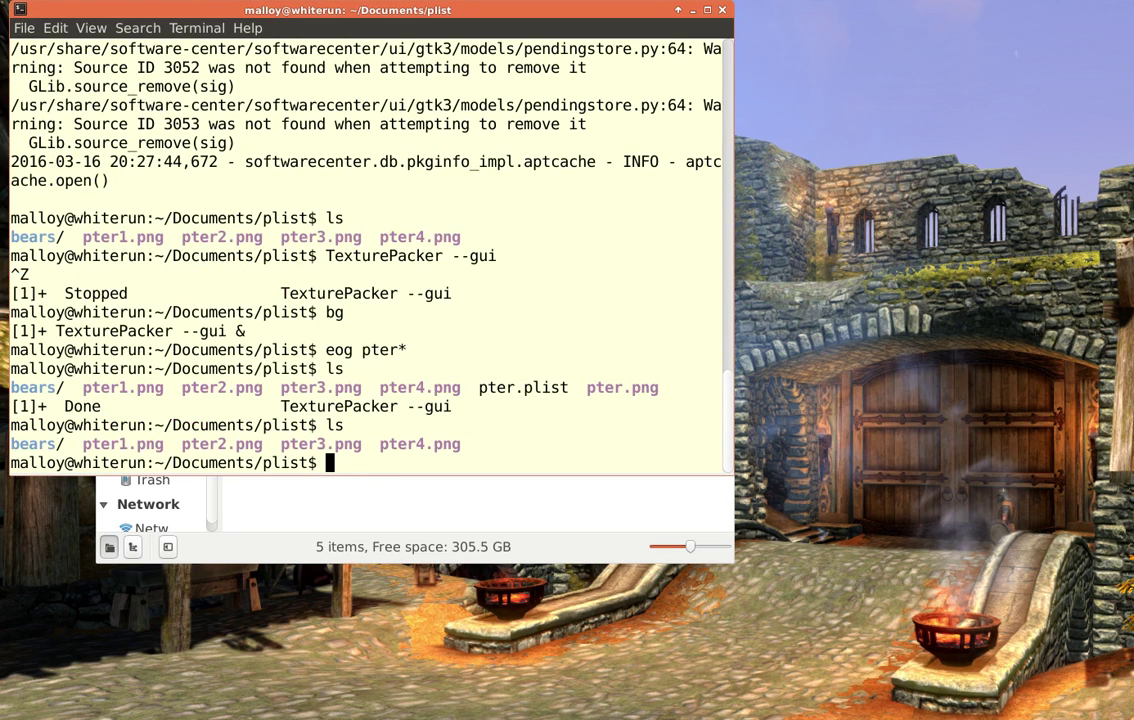
{"action": "type", "text": "eog pter*"}
{"action": "key", "text": "Return"}
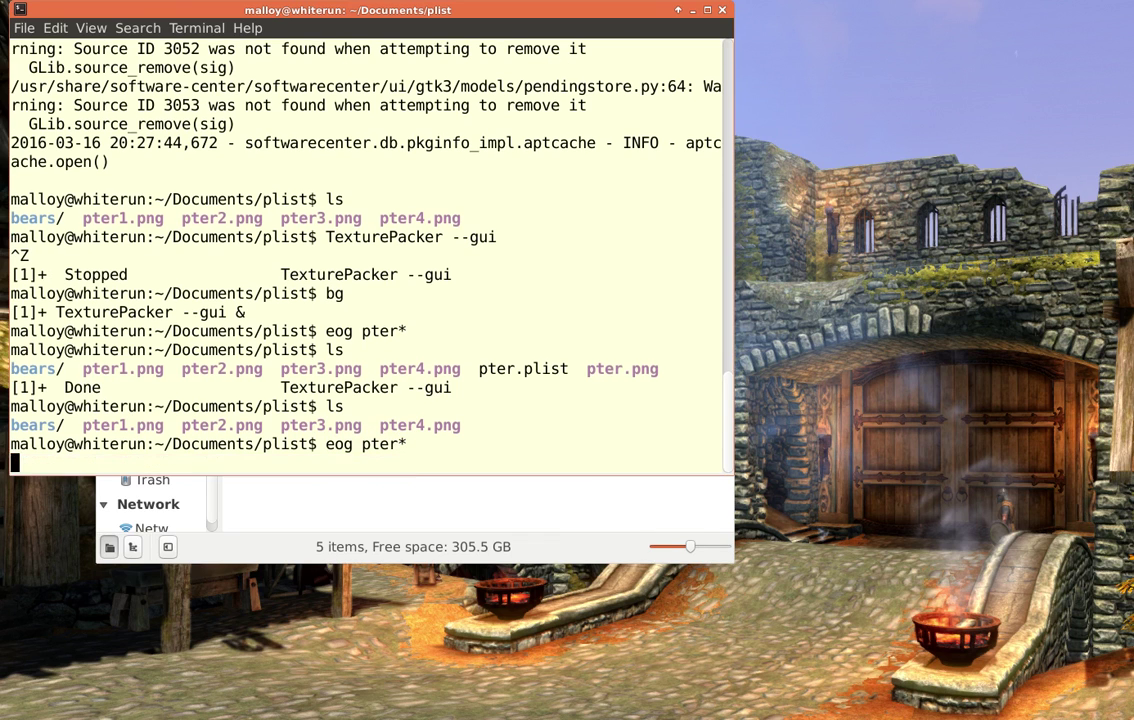
Step through the four 120×120 pterodactyl frames, then close the viewer
{"action": "left_click_drag", "start_coordinate": [807, 280], "coordinate": [527, 139]}
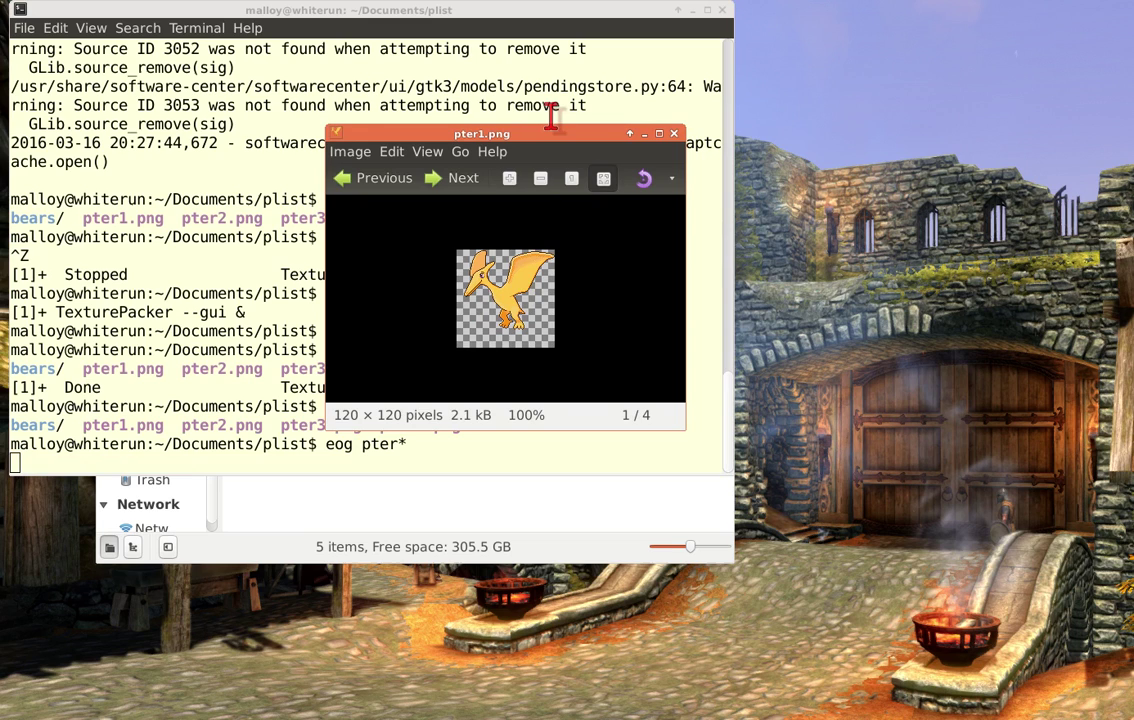
{"action": "key", "text": "Right"}
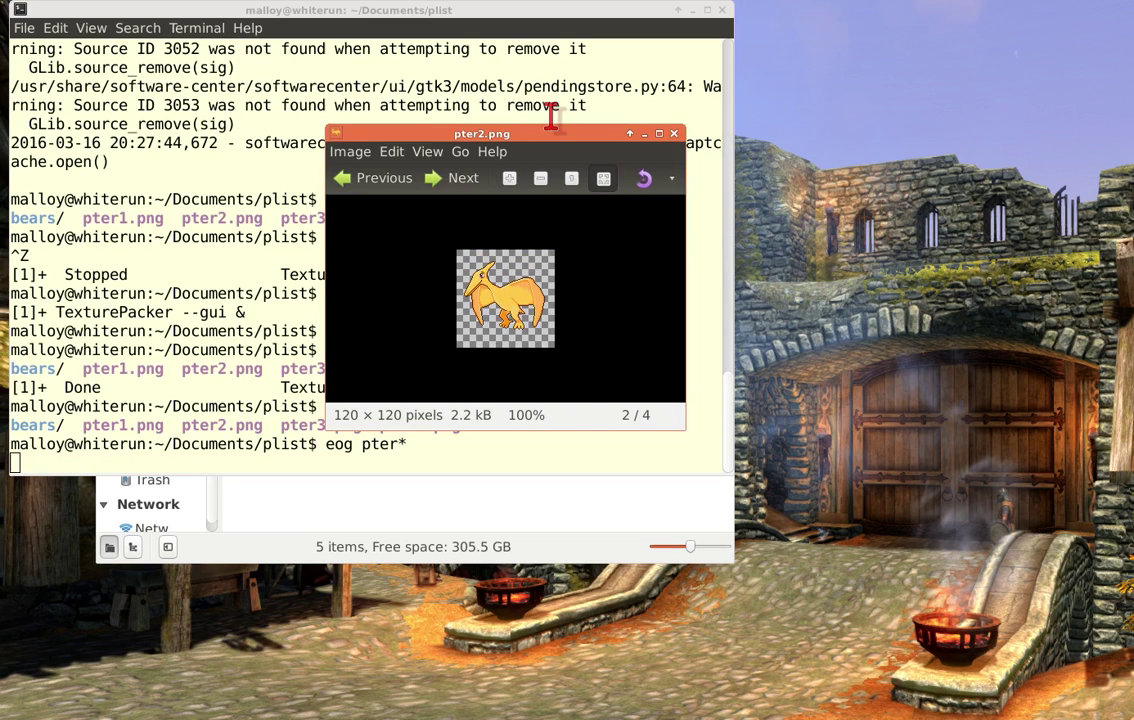
{"action": "key", "text": "Right"}
{"action": "key", "text": "Right"}
{"action": "key", "text": "Right"}
{"action": "key", "text": "Right"}
{"action": "key", "text": "Right"}
{"action": "key", "text": "Right"}
{"action": "key", "text": "Right"}
{"action": "key", "text": "Right"}
{"action": "key", "text": "Right"}
{"action": "key", "text": "Right"}
{"action": "key", "text": "Right"}
{"action": "key", "text": "Left"}
{"action": "key", "text": "Left"}
{"action": "key", "text": "Left"}
{"action": "key", "text": "Left"}
{"action": "key", "text": "Left"}
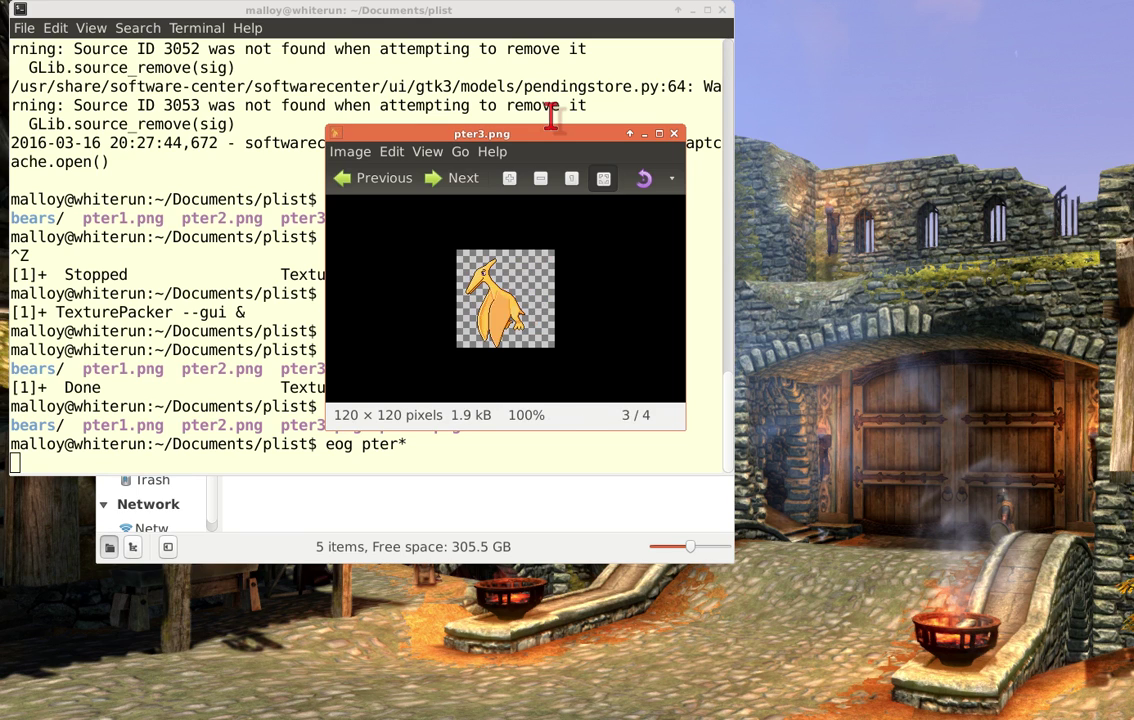
{"action": "key", "text": "Left"}
{"action": "key", "text": "Left"}
{"action": "key", "text": "Left"}
{"action": "key", "text": "Left"}
{"action": "key", "text": "Left"}
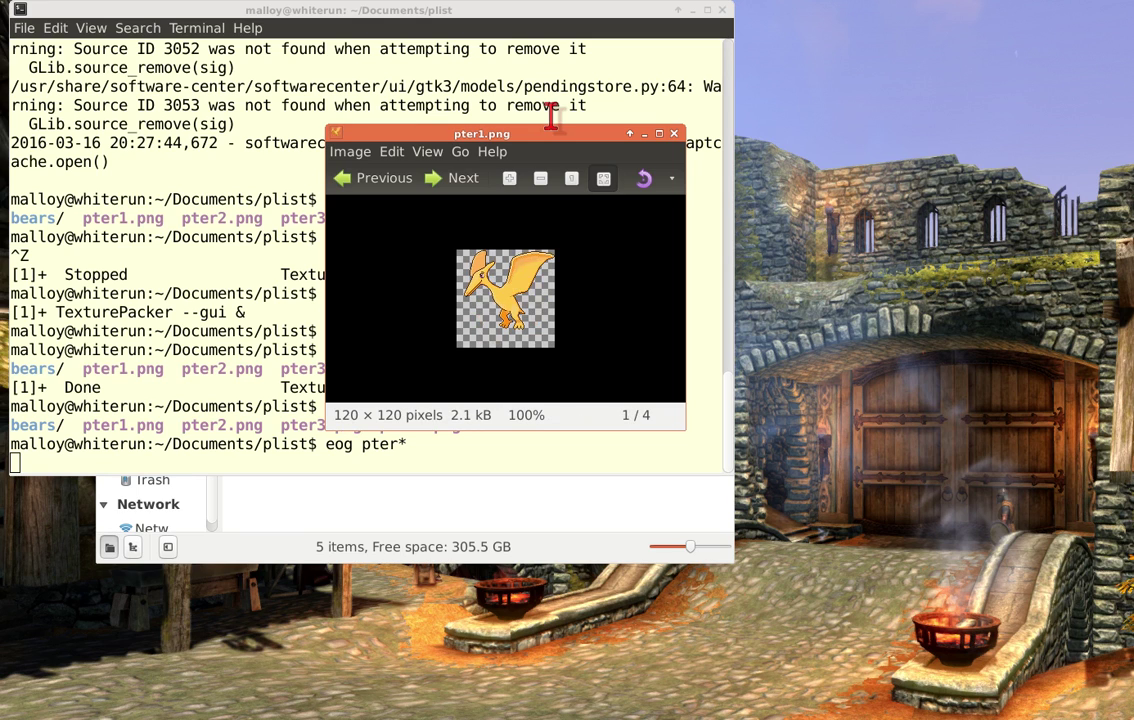
{"action": "key", "text": "Escape"}
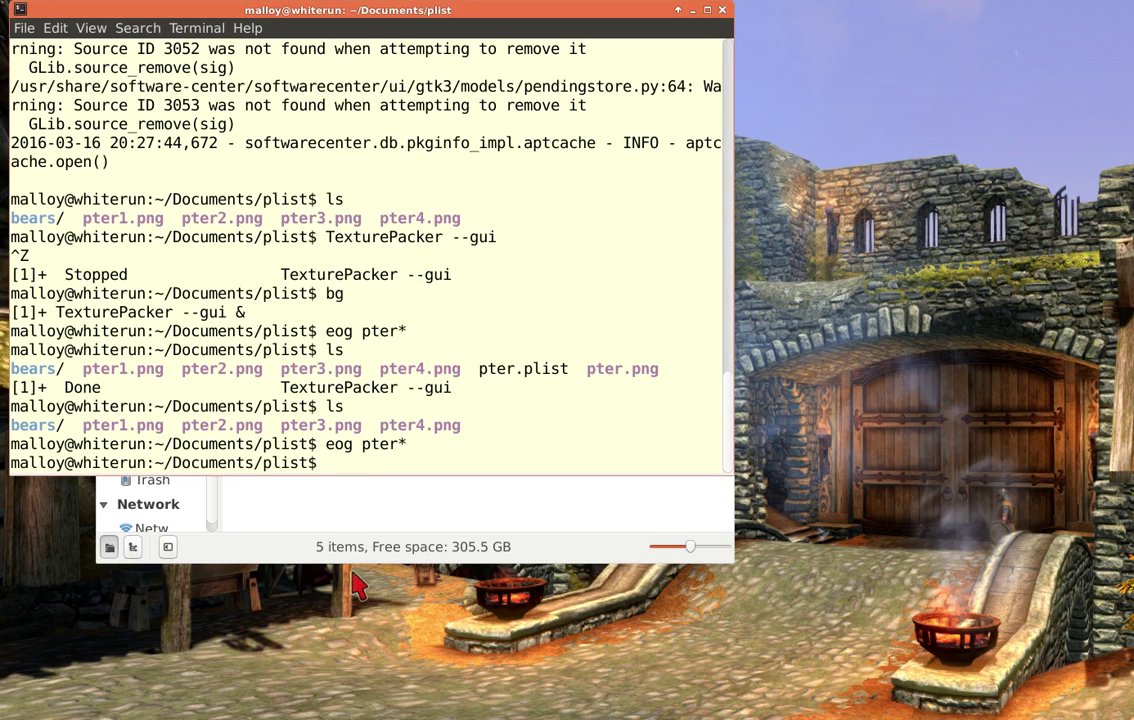
Resize and reposition the plist file manager window out of the way
{"action": "left_click", "coordinate": [330, 535]}
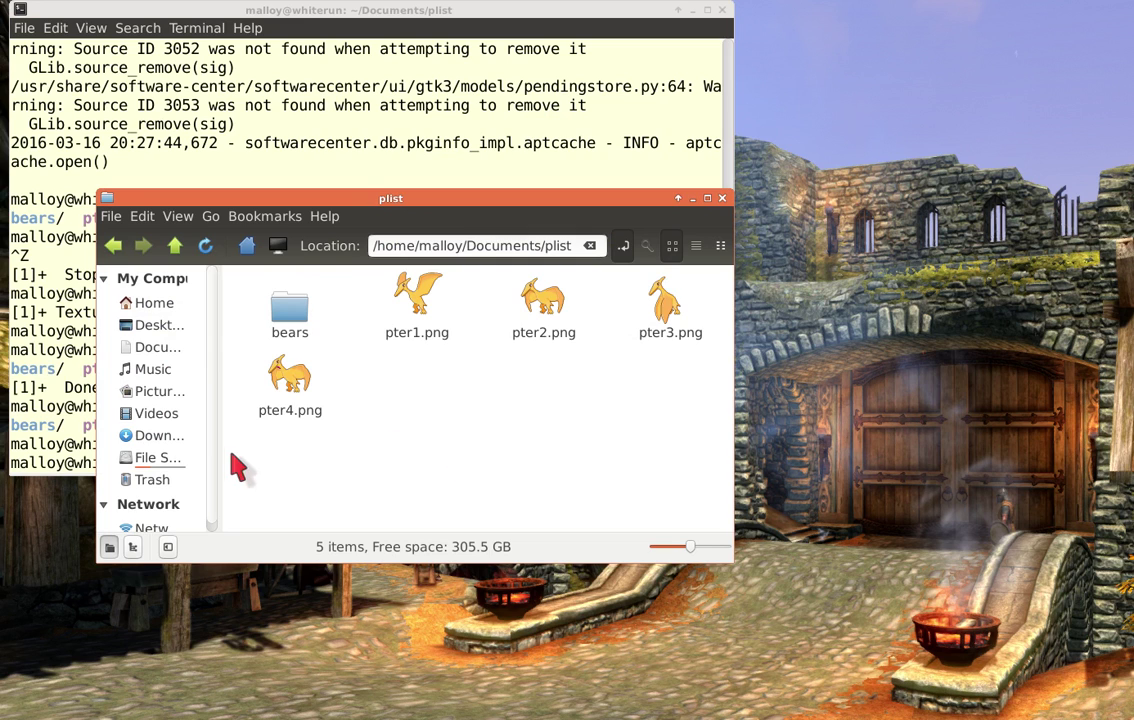
{"action": "left_click_drag", "start_coordinate": [329, 191], "coordinate": [594, 224]}
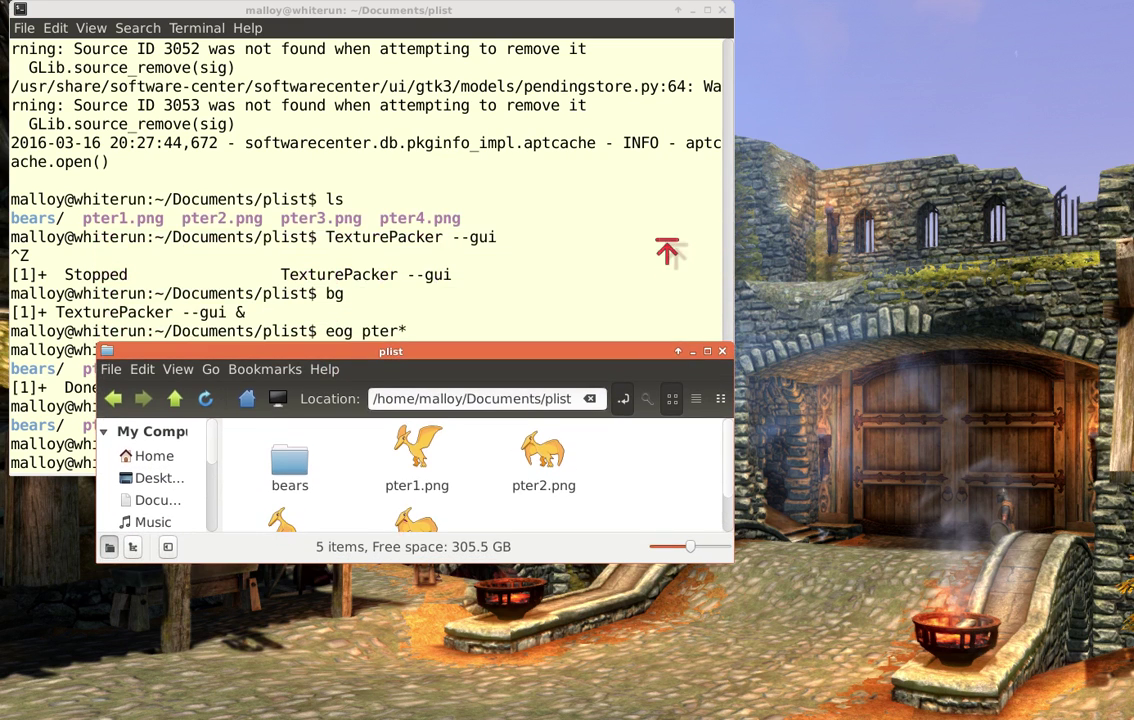
{"action": "left_click_drag", "start_coordinate": [415, 208], "coordinate": [1133, 462]}
Rerun TexturePacker --gui from the terminal's command history
{"action": "left_click", "coordinate": [353, 197]}
{"action": "key", "text": "Up"}
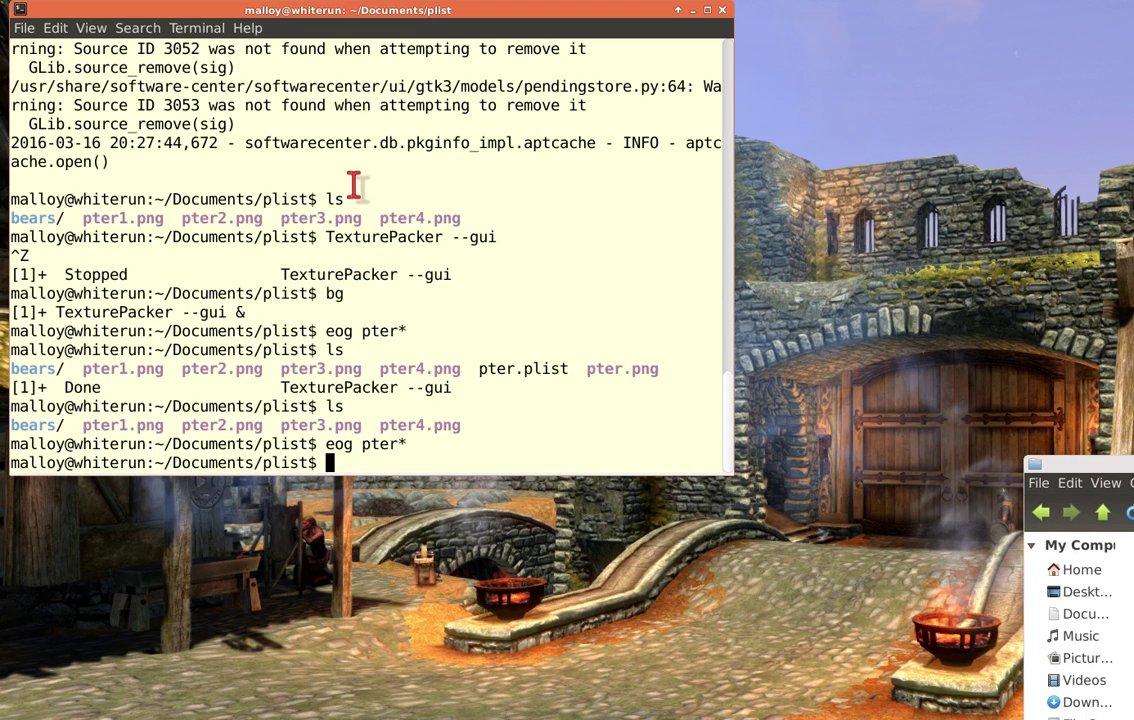
{"action": "key", "text": "Down"}
{"action": "key", "text": "Up"}
{"action": "key", "text": "Up"}
{"action": "key", "text": "Up"}
{"action": "key", "text": "Up"}
{"action": "key", "text": "Up"}
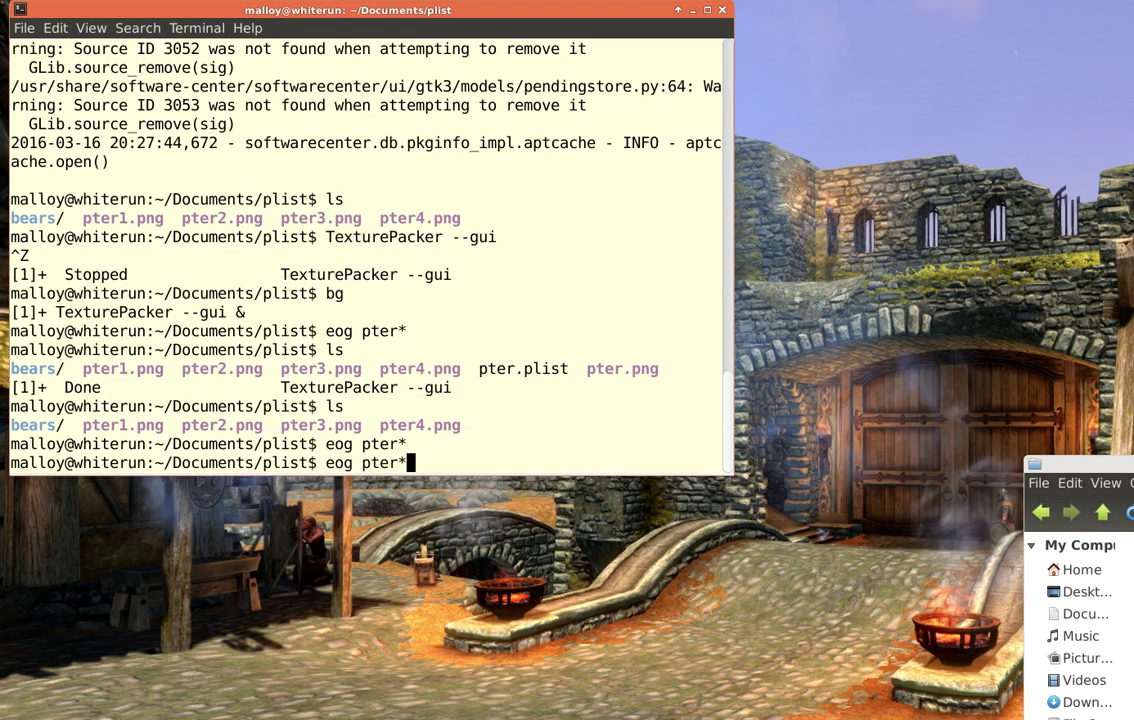
{"action": "key", "text": "Return"}
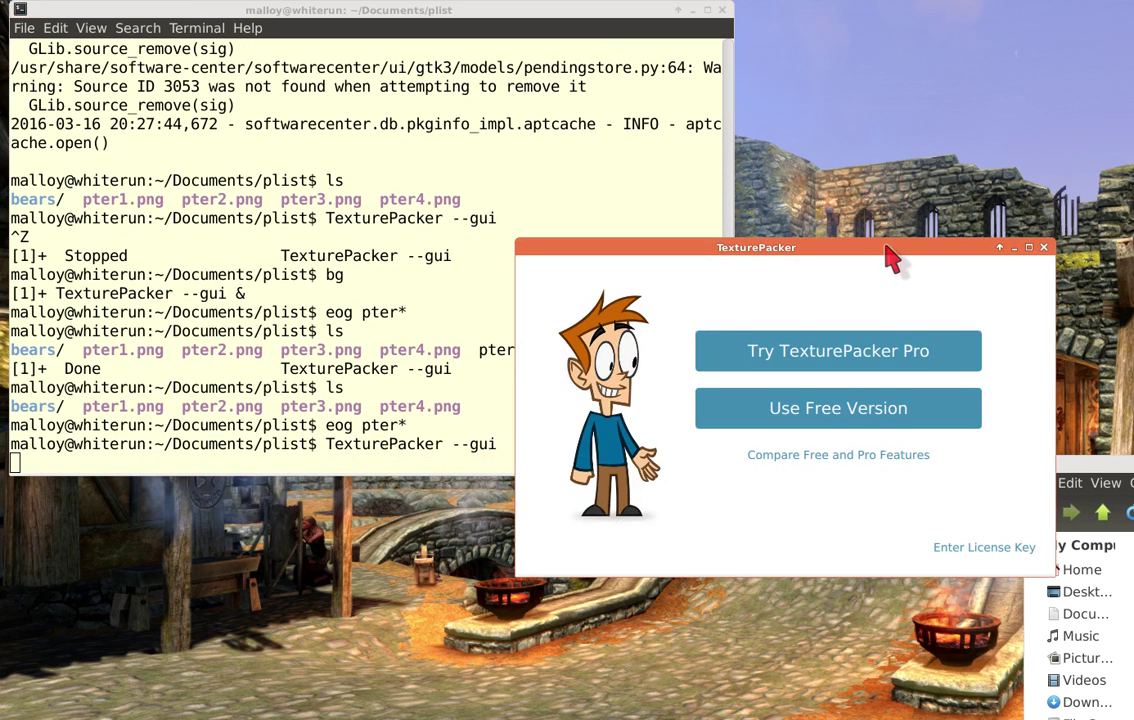
Choose Use Free Version and arrange the TexturePacker and file manager windows
{"action": "left_click_drag", "start_coordinate": [886, 247], "coordinate": [481, 183]}
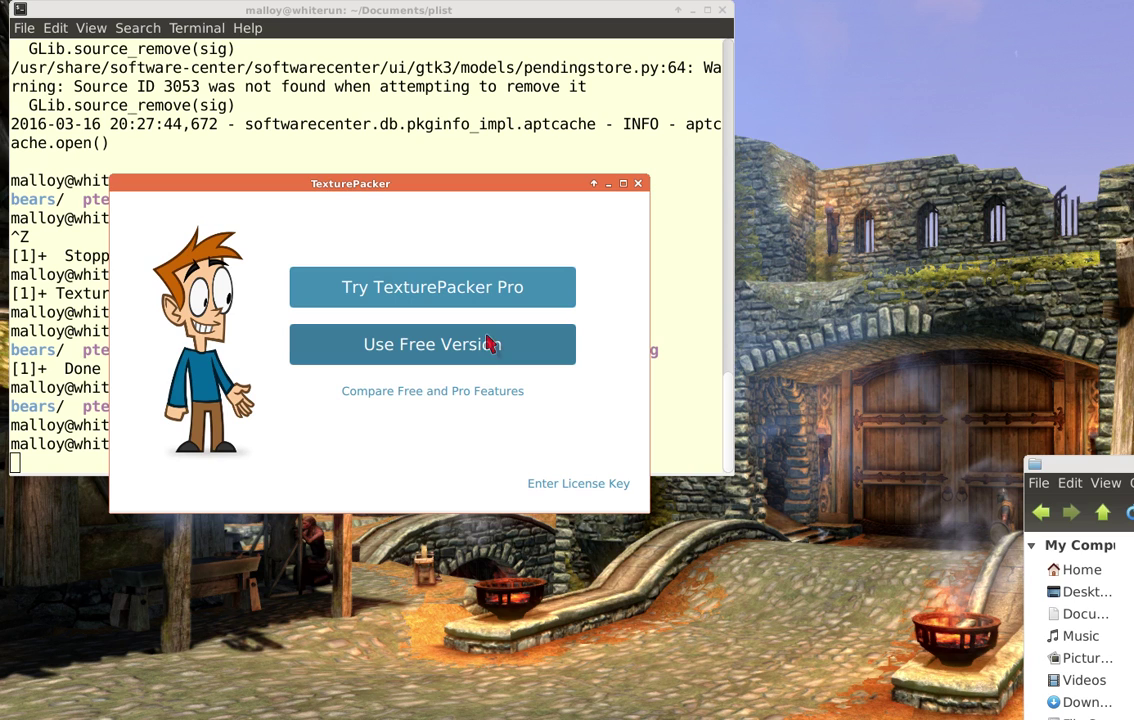
{"action": "left_click", "coordinate": [490, 344]}
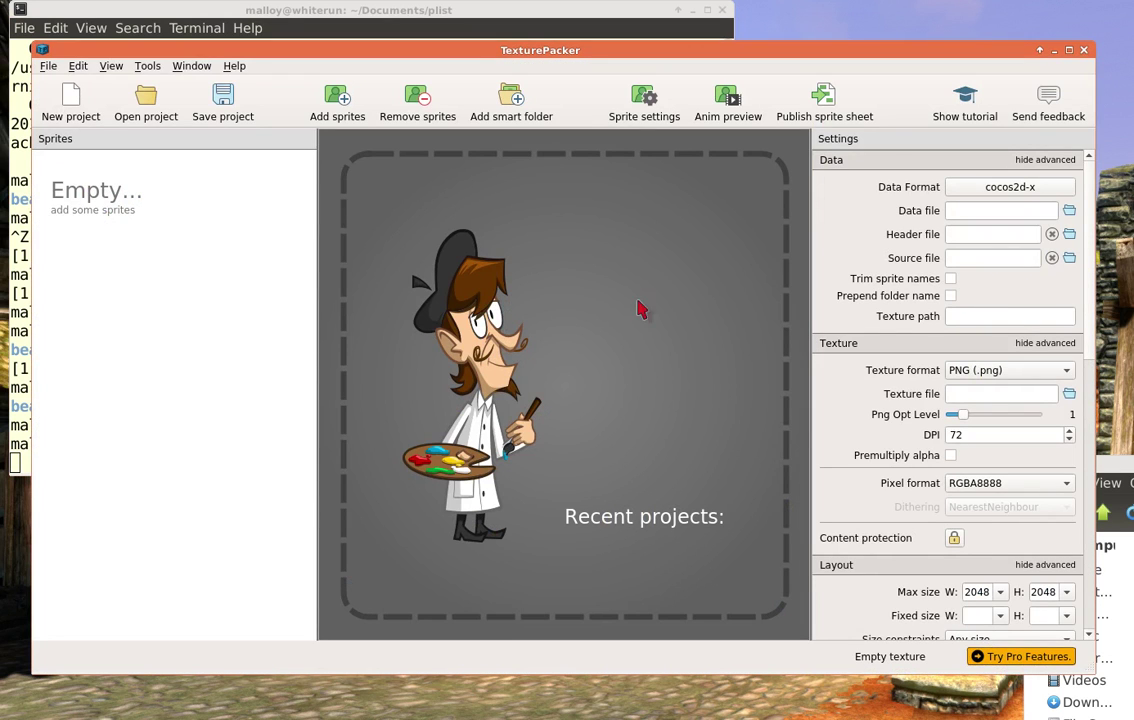
{"action": "left_click_drag", "start_coordinate": [1127, 474], "coordinate": [1133, 719]}
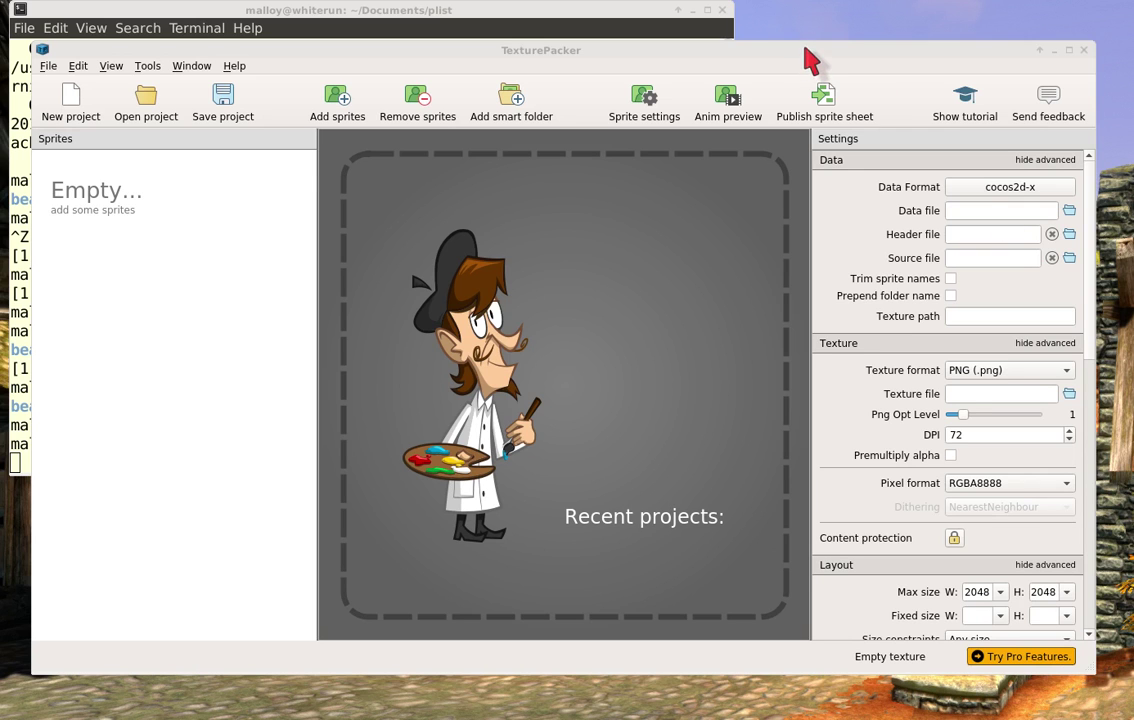
{"action": "left_click_drag", "start_coordinate": [806, 50], "coordinate": [788, 52]}
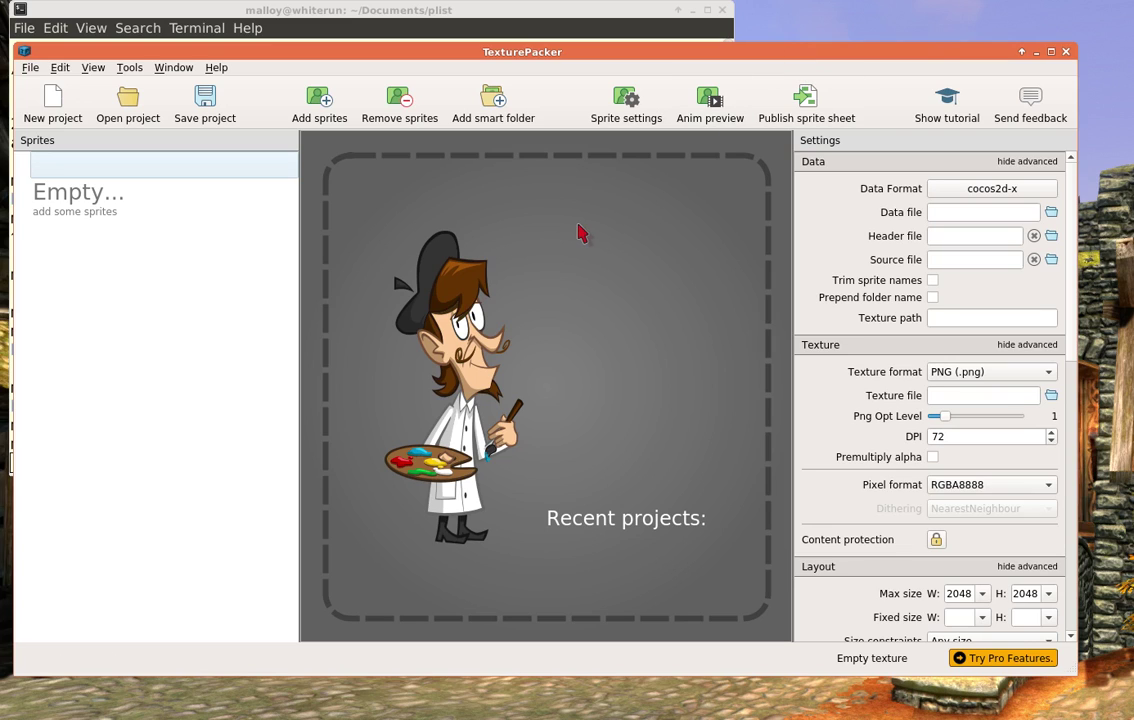
Drag pter1.png through pter4.png from the file manager onto the canvas, forming a 114x360 sheet
{"action": "left_click_drag", "start_coordinate": [1133, 470], "coordinate": [1032, 463]}
{"action": "left_click_drag", "start_coordinate": [1048, 565], "coordinate": [575, 188]}
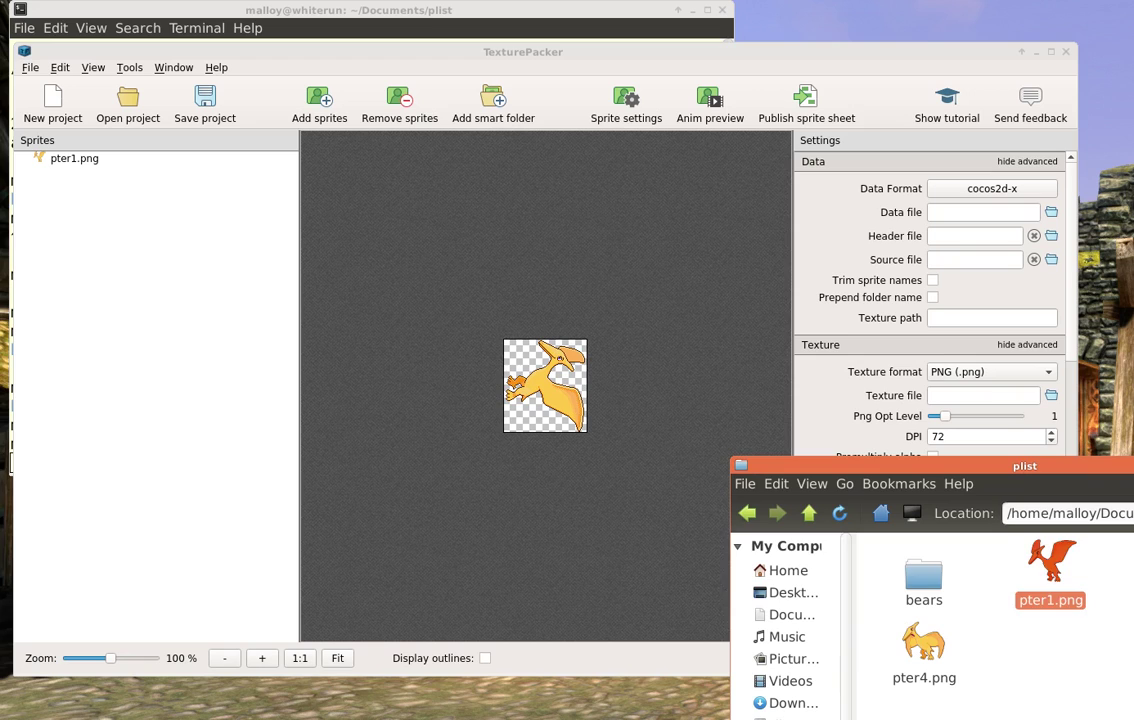
{"action": "left_click_drag", "start_coordinate": [1130, 565], "coordinate": [490, 475]}
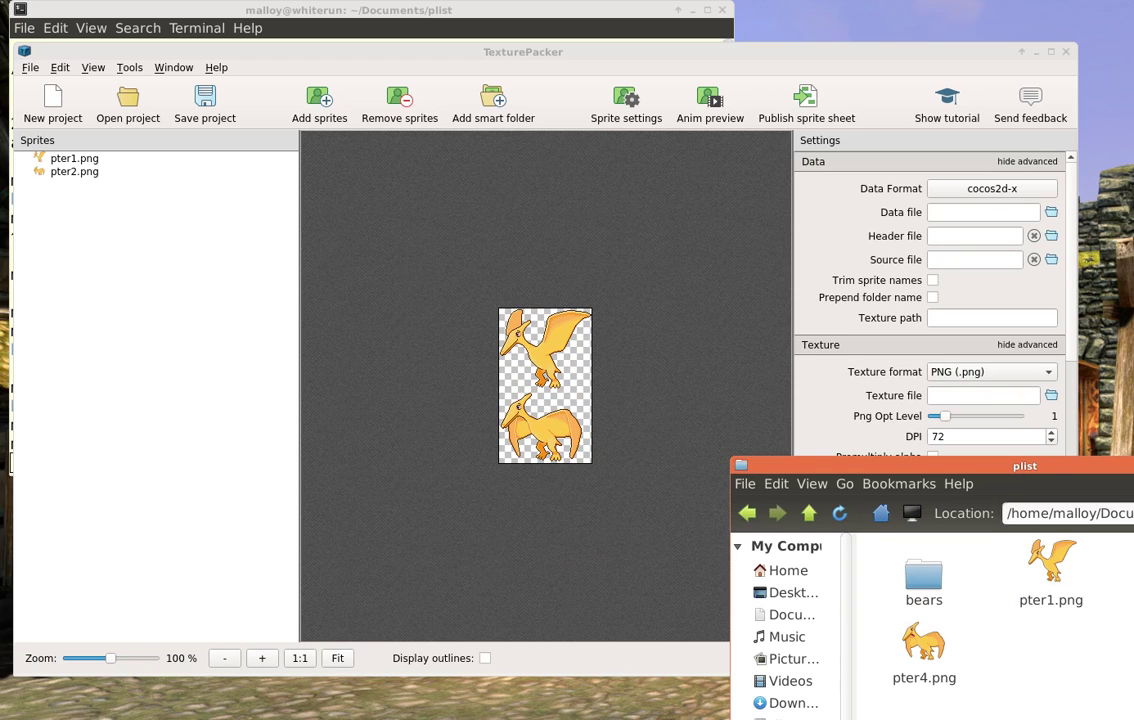
{"action": "left_click_drag", "start_coordinate": [1130, 565], "coordinate": [480, 505]}
{"action": "left_click_drag", "start_coordinate": [911, 646], "coordinate": [550, 580]}
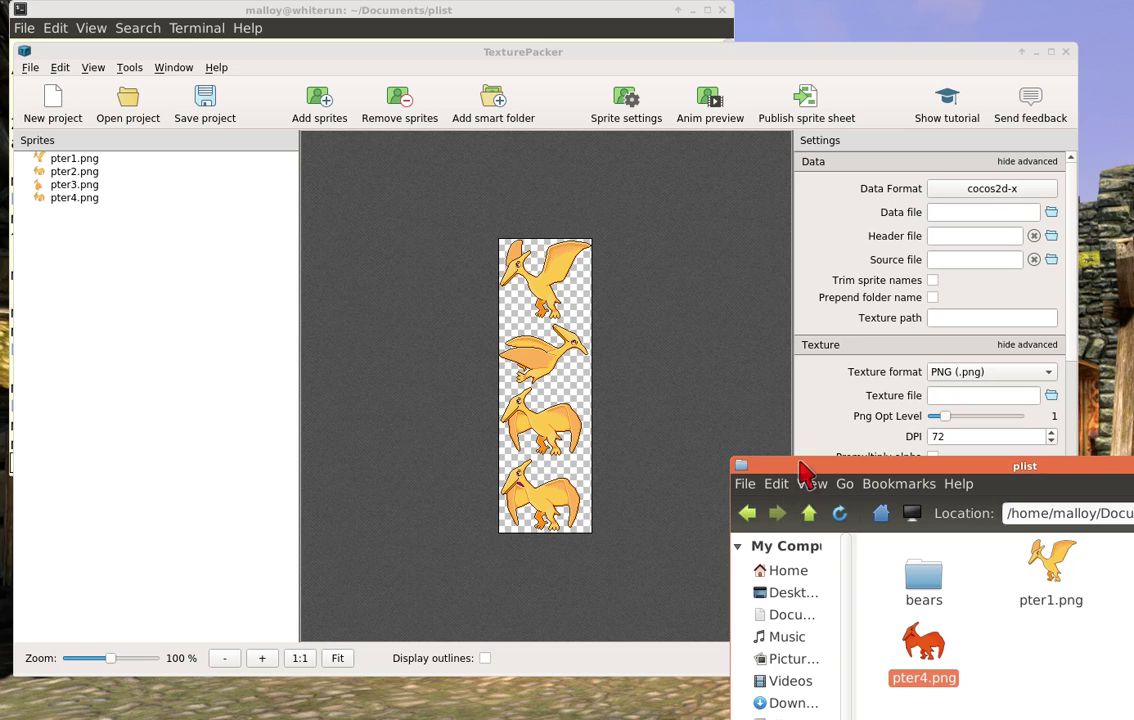
{"action": "left_click_drag", "start_coordinate": [806, 472], "coordinate": [1130, 715]}
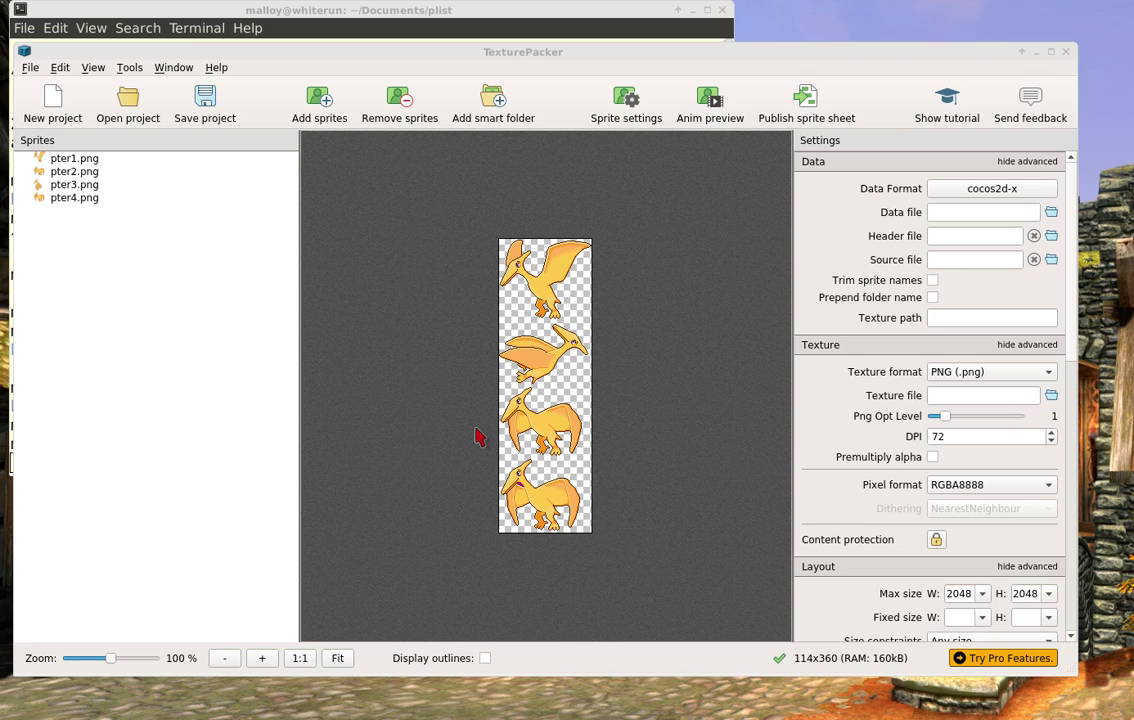
Attempt a publish, then cancel the data-file save dialog
{"action": "left_click", "coordinate": [808, 112]}
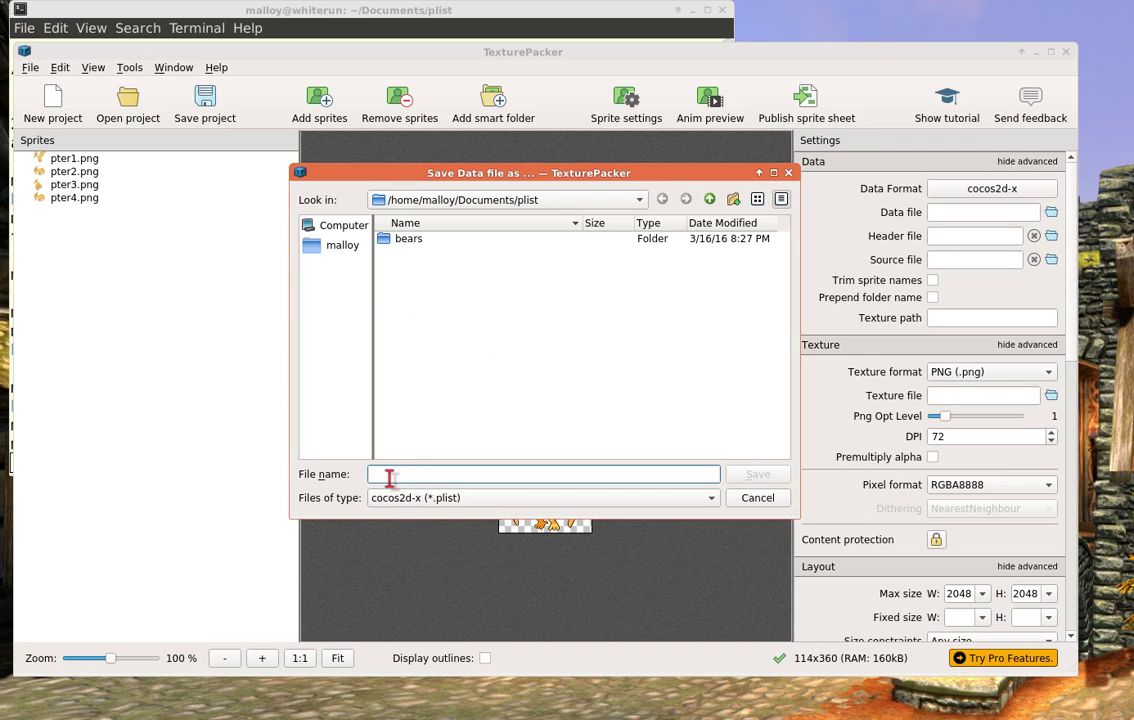
{"action": "type", "text": "pt"}
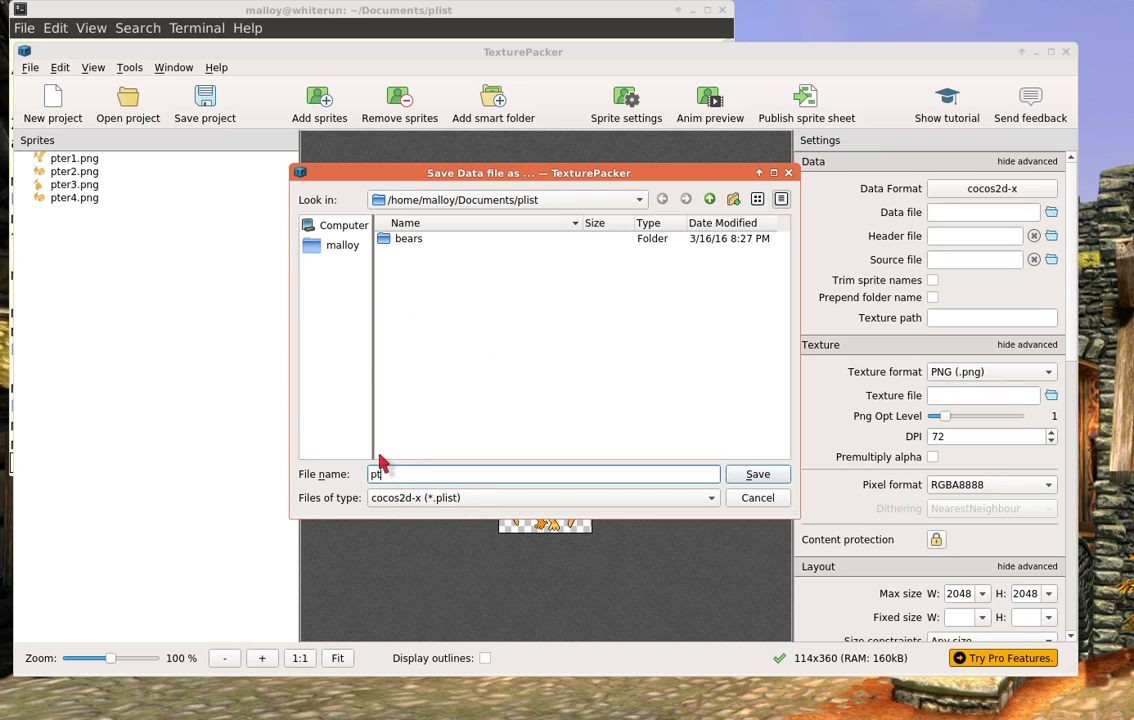
{"action": "left_click", "coordinate": [770, 498]}
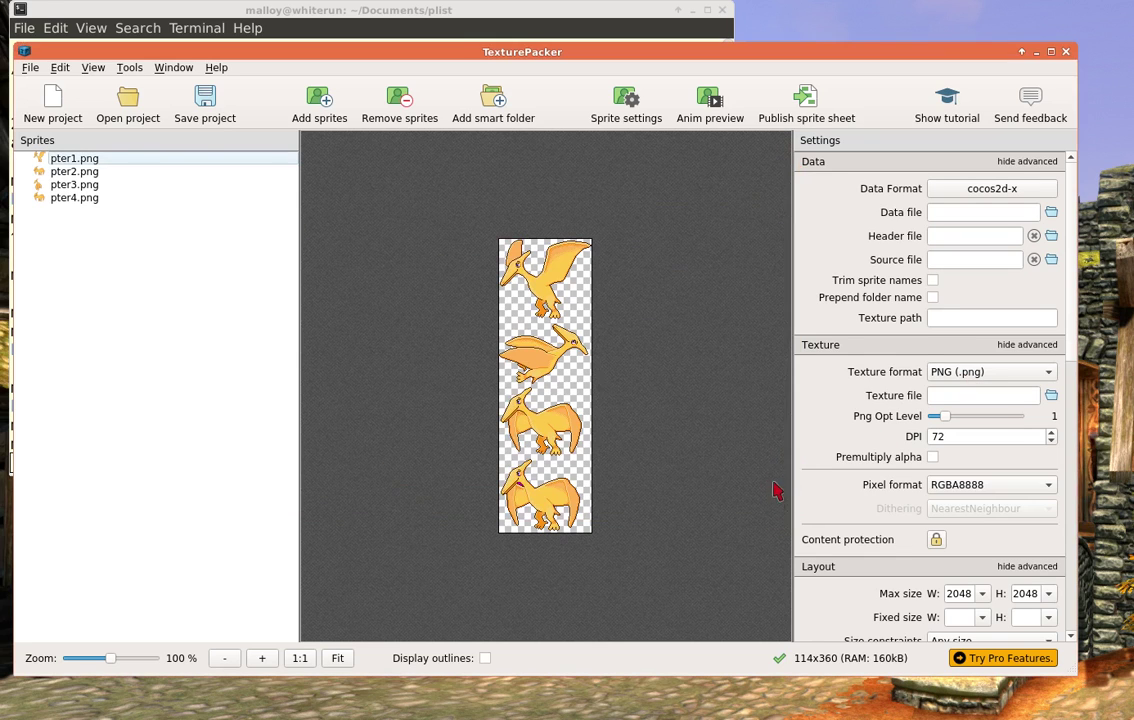
Set the Texture file name to pter.png, dismissing the system error report
{"action": "left_click", "coordinate": [944, 393]}
{"action": "type", "text": "p"}
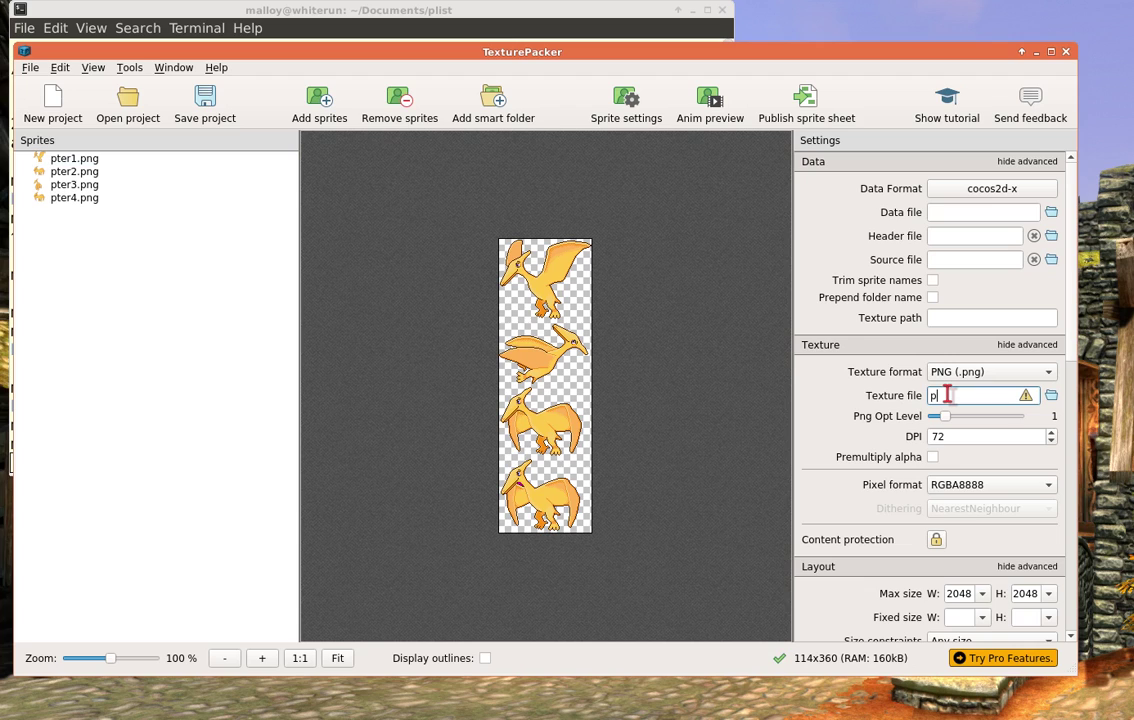
{"action": "type", "text": "ter"}
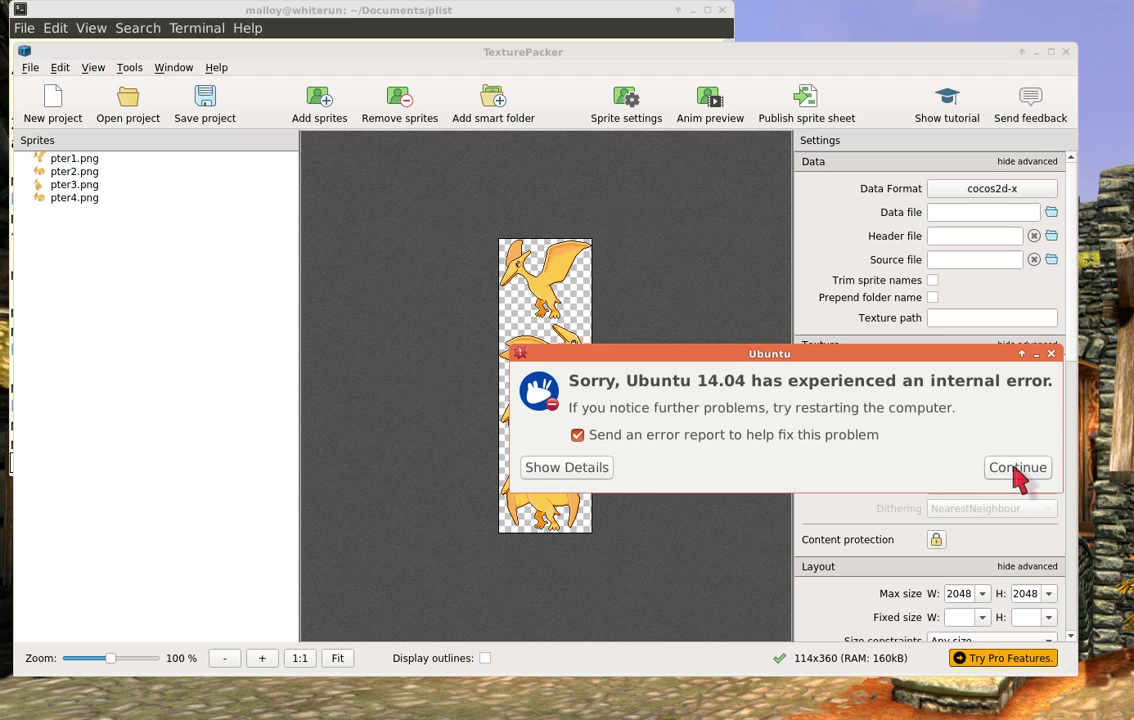
{"action": "left_click", "coordinate": [1018, 476]}
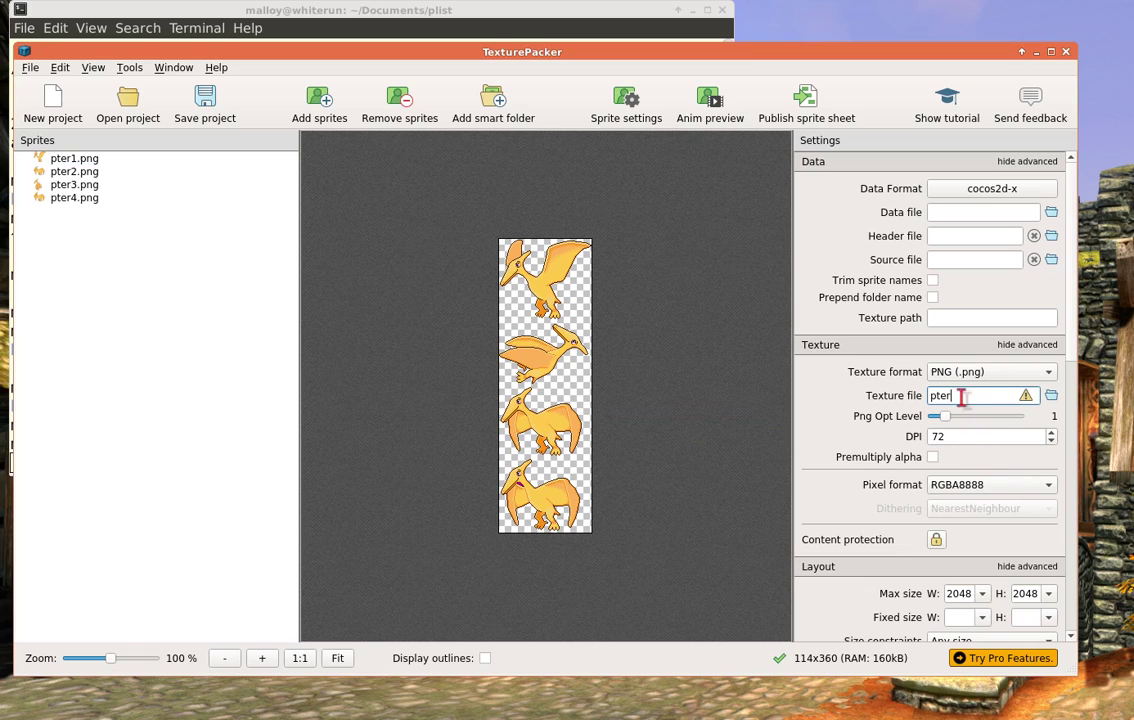
{"action": "mouse_move", "coordinate": [1025, 397]}
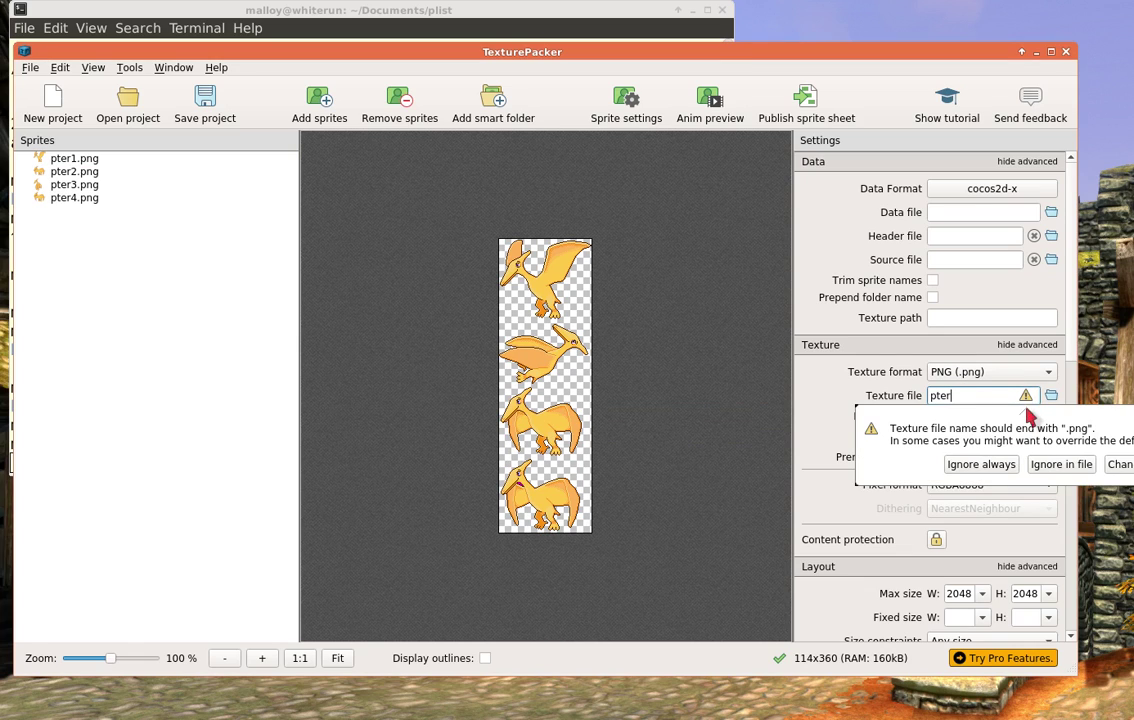
{"action": "left_click", "coordinate": [958, 395]}
{"action": "type", "text": ".png"}
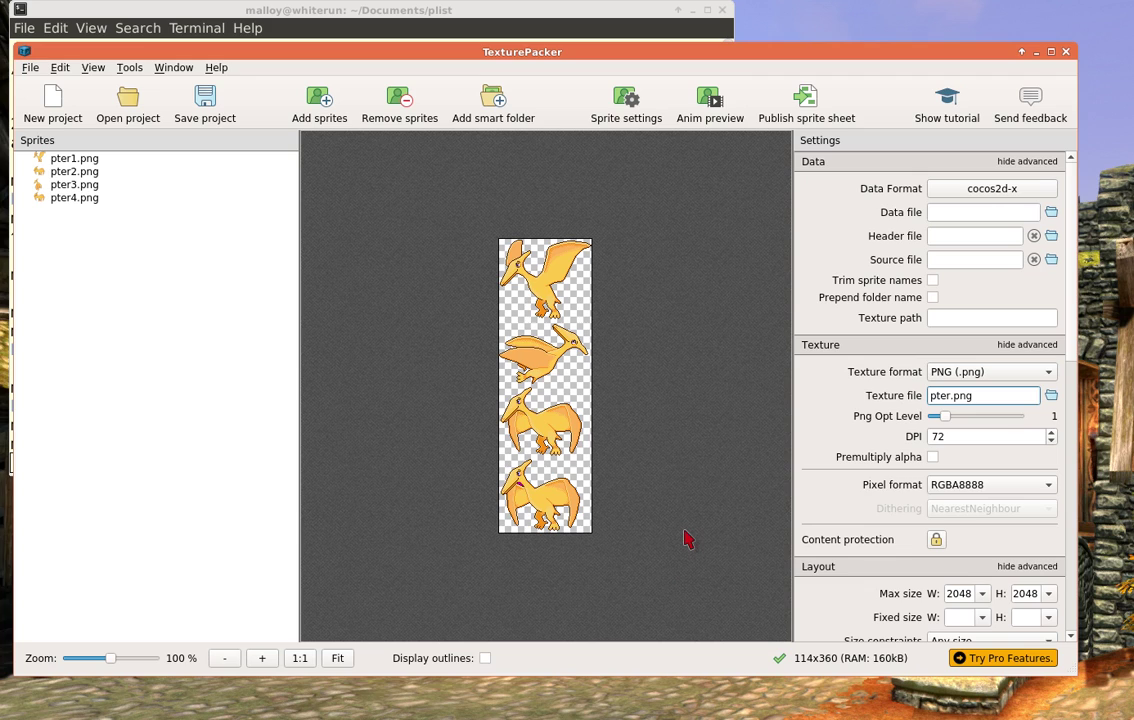
Publish the sheet with data file pter and review the 114x360 publish log
{"action": "left_click", "coordinate": [806, 97]}
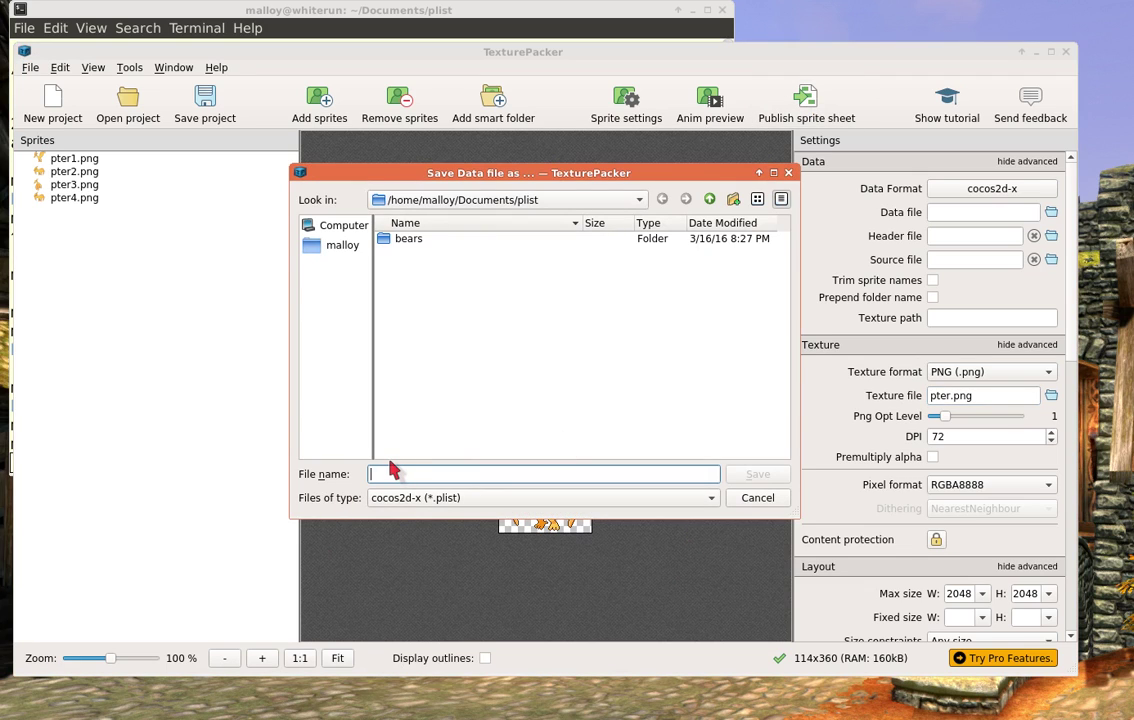
{"action": "type", "text": "pter"}
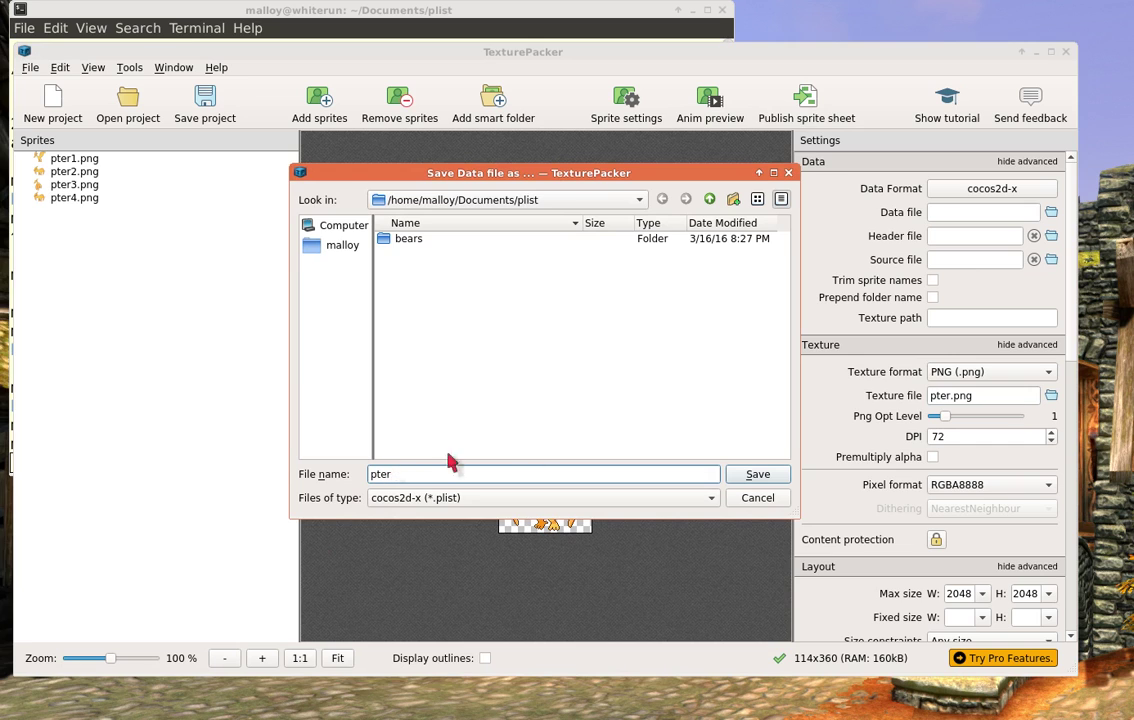
{"action": "left_click", "coordinate": [777, 476]}
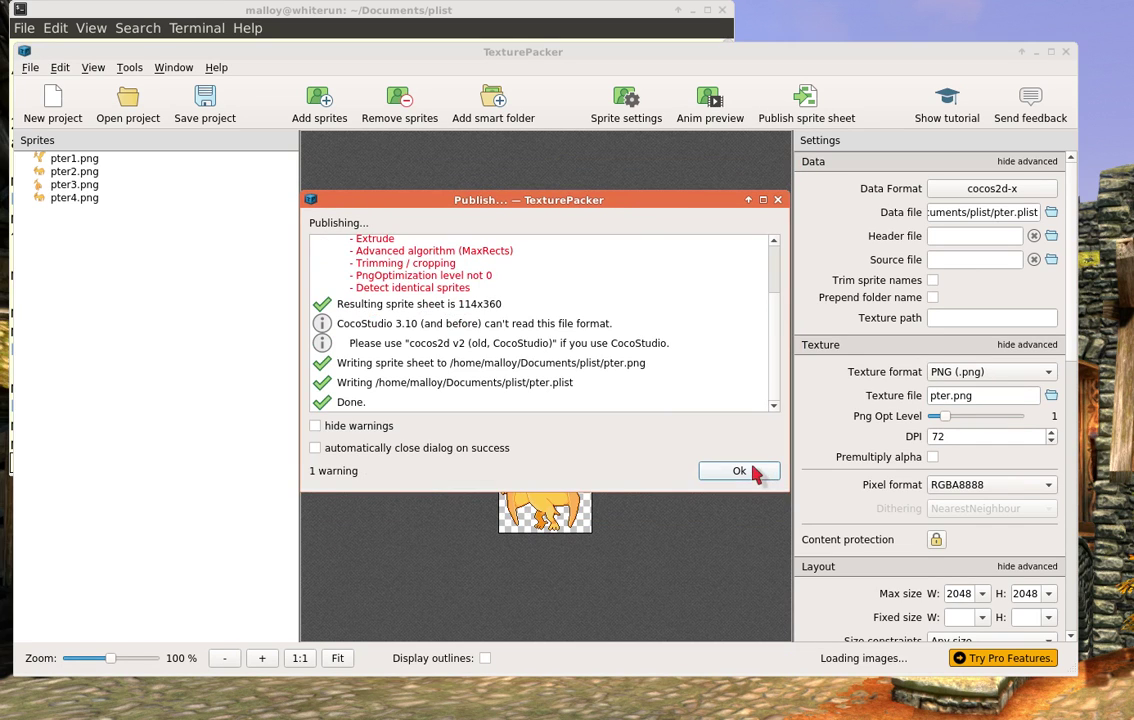
{"action": "scroll", "coordinate": [380, 300], "scroll_direction": "up", "scroll_amount": 2}
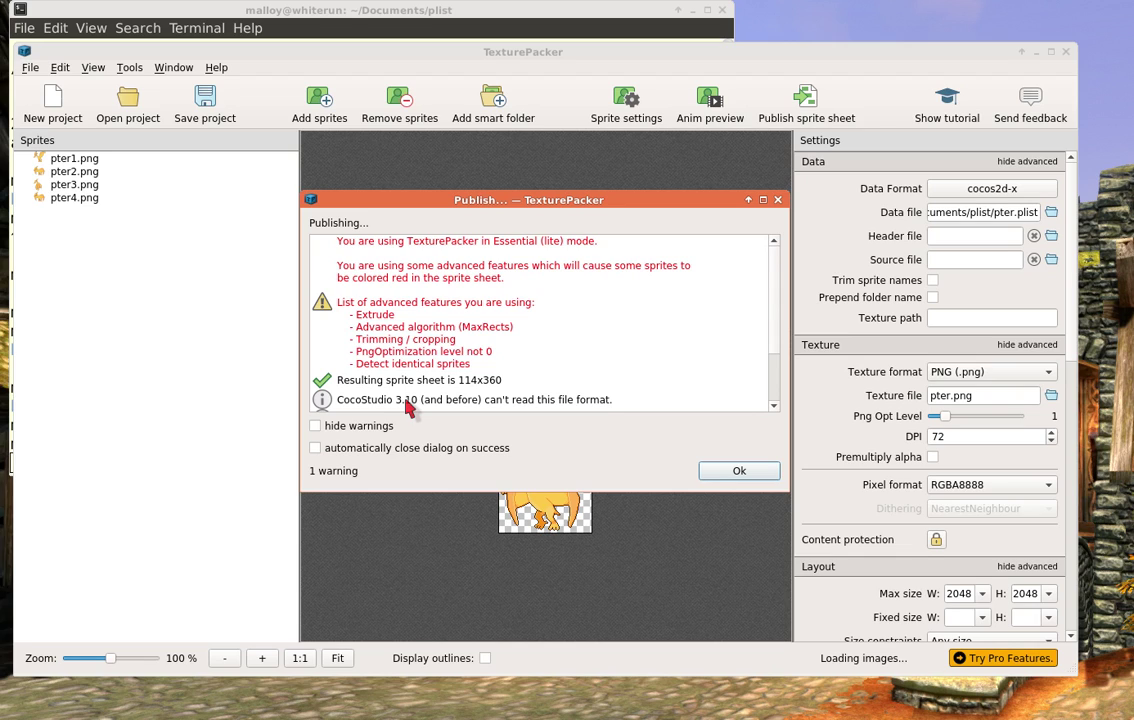
Open the published 114×360 pter.png from the plist folder, zoom in on it, then close the viewer
{"action": "left_click", "coordinate": [716, 469]}
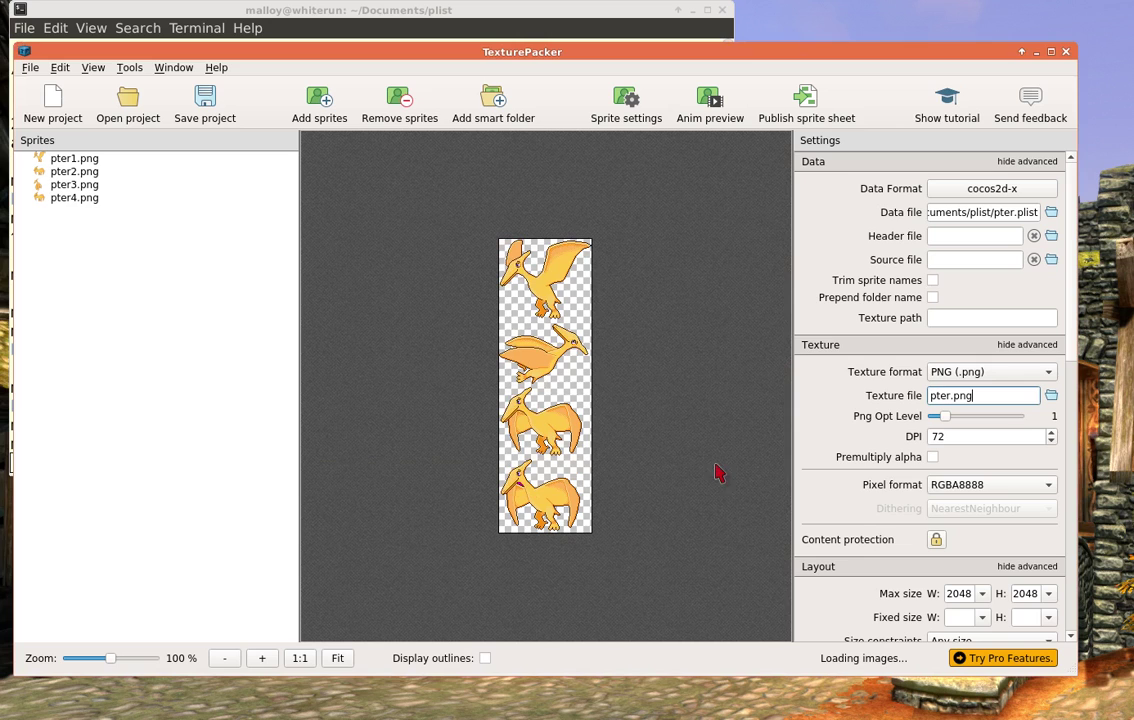
{"action": "left_click_drag", "start_coordinate": [587, 294], "coordinate": [413, 276]}
{"action": "double_click", "coordinate": [634, 366]}
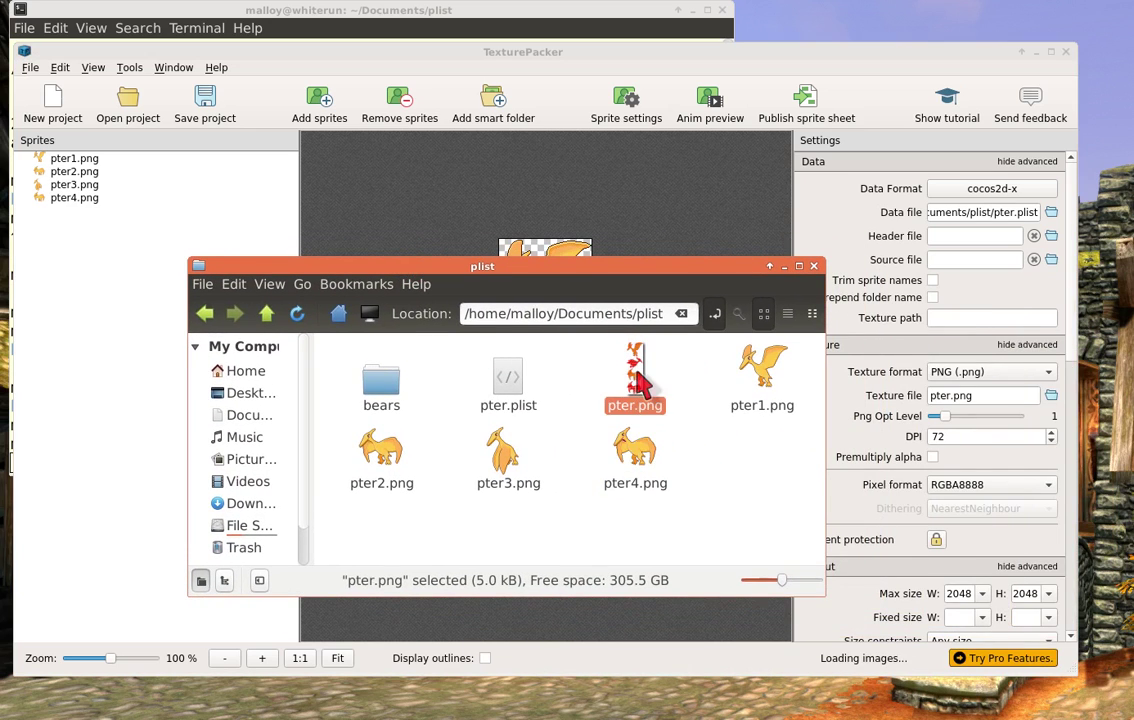
{"action": "scroll", "coordinate": [700, 390], "scroll_direction": "down", "scroll_amount": 1}
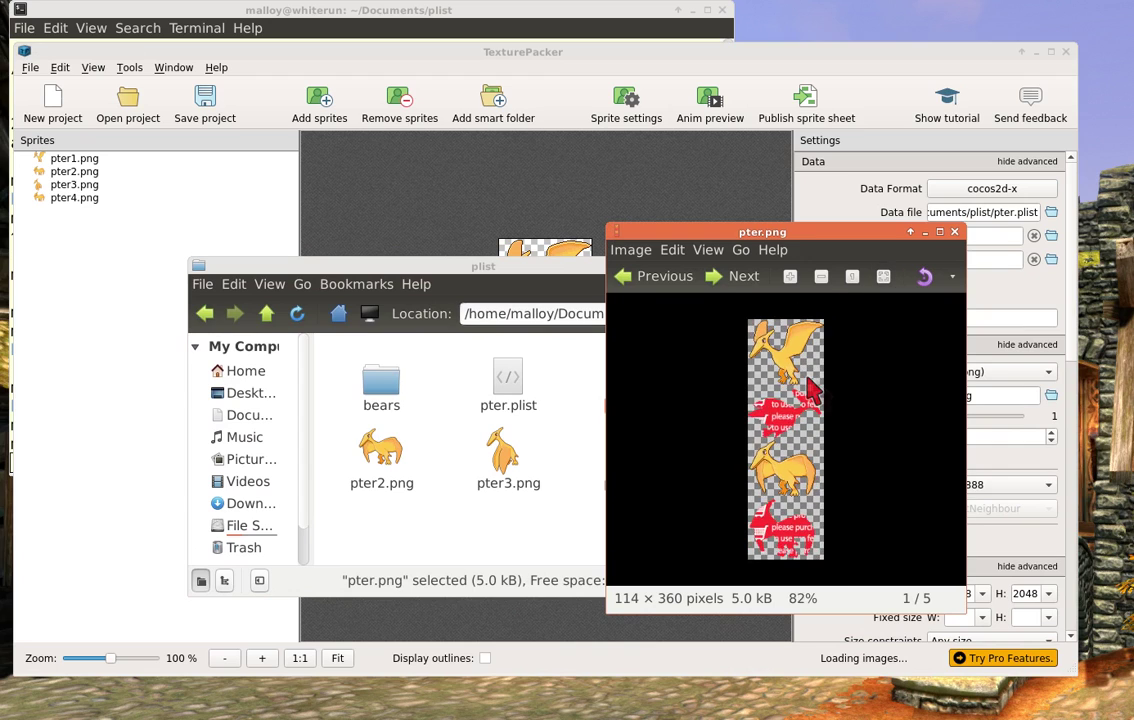
{"action": "scroll", "coordinate": [790, 392], "scroll_direction": "up", "scroll_amount": 1}
{"action": "scroll", "coordinate": [800, 393], "scroll_direction": "up", "scroll_amount": 1}
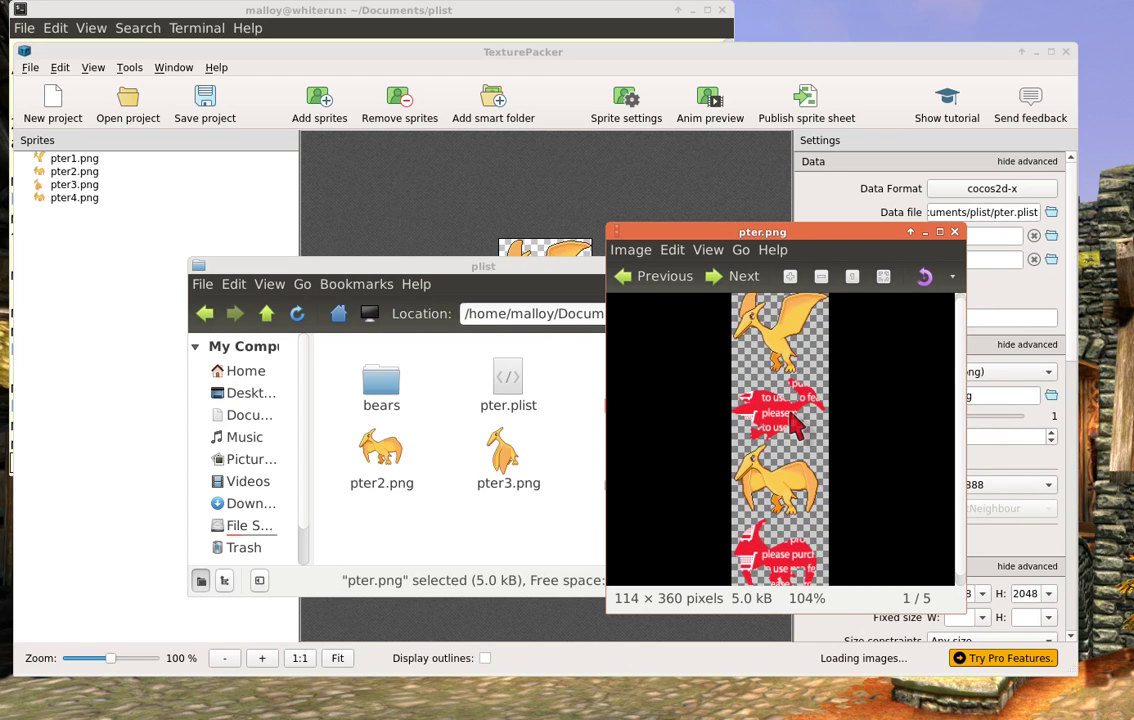
{"action": "key", "text": "Escape"}
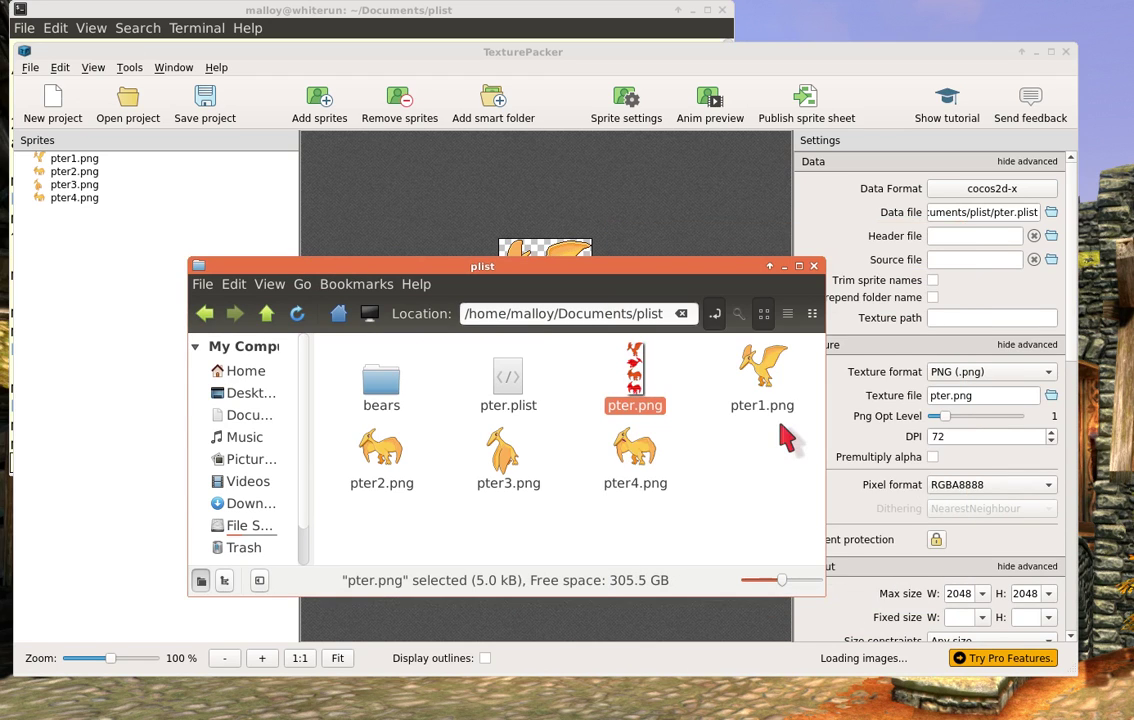
{"action": "left_click_drag", "start_coordinate": [590, 265], "coordinate": [1133, 480]}
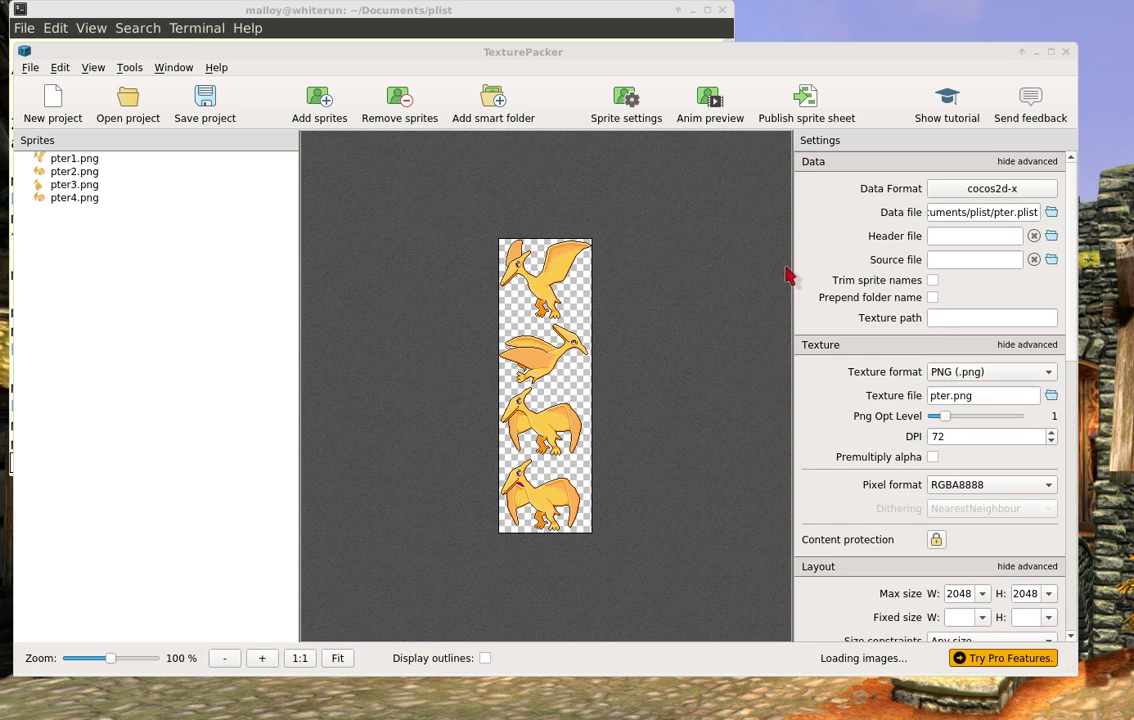
Lower Png Opt Level from 1 to 0 in the advanced texture options
{"action": "left_click", "coordinate": [1020, 344]}
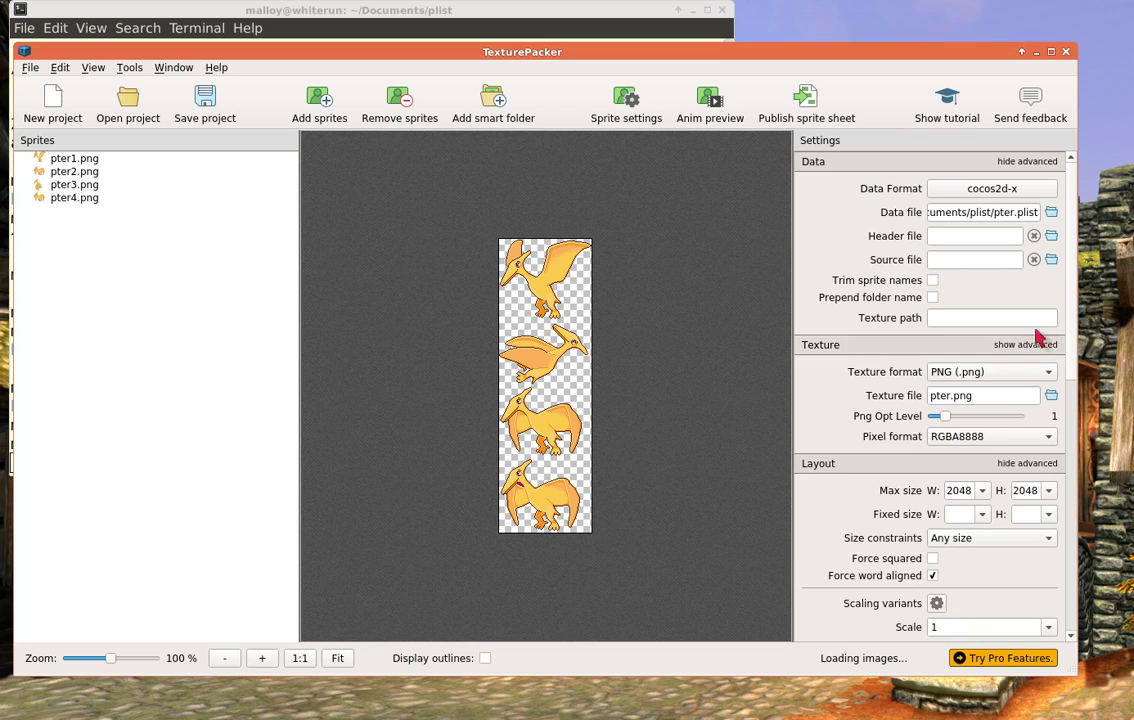
{"action": "left_click", "coordinate": [1030, 345]}
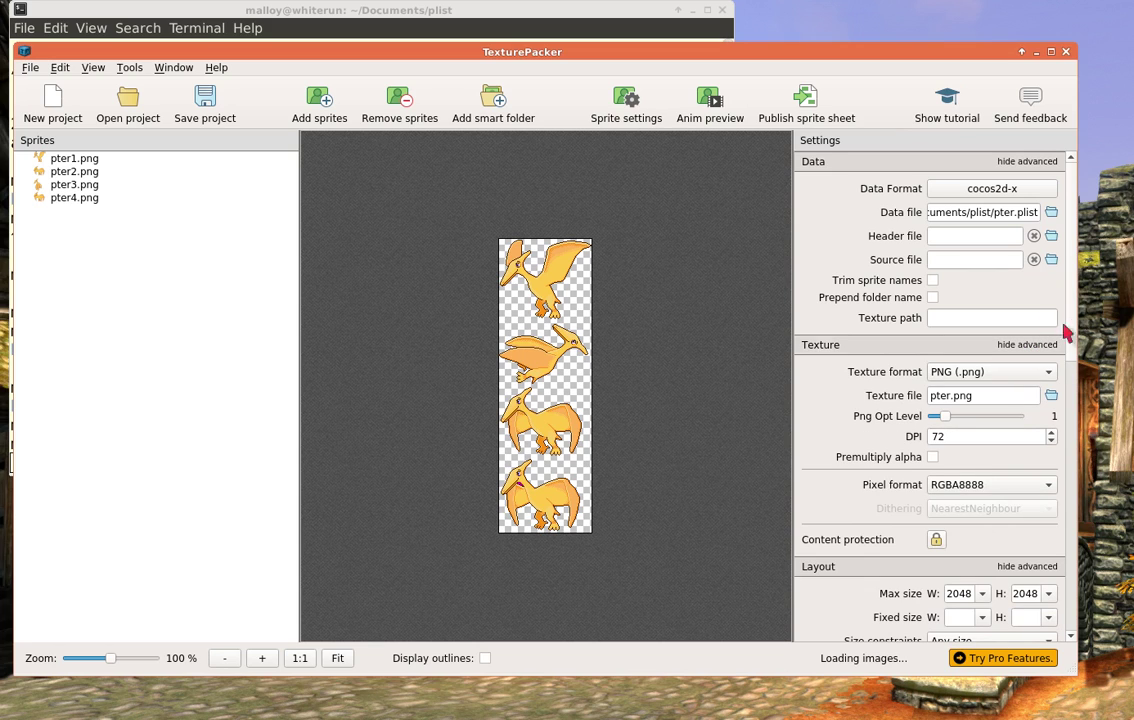
{"action": "left_click_drag", "start_coordinate": [1072, 307], "coordinate": [1077, 345]}
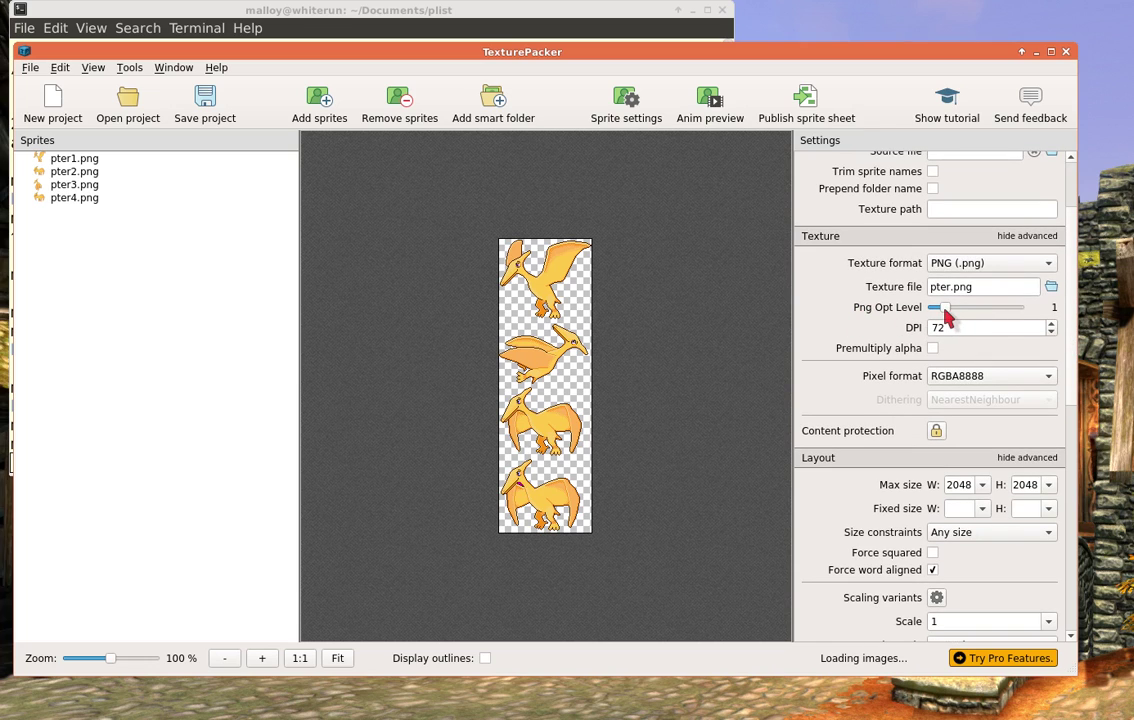
{"action": "left_click_drag", "start_coordinate": [947, 316], "coordinate": [916, 319]}
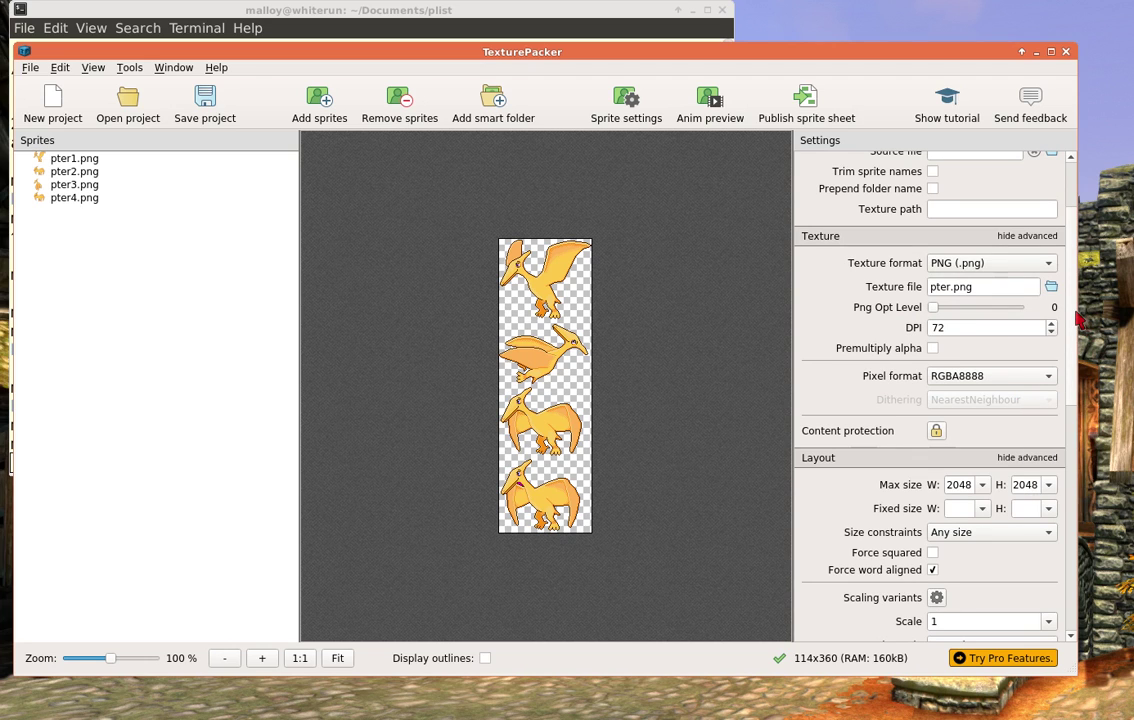
{"action": "left_click_drag", "start_coordinate": [1079, 318], "coordinate": [1093, 429]}
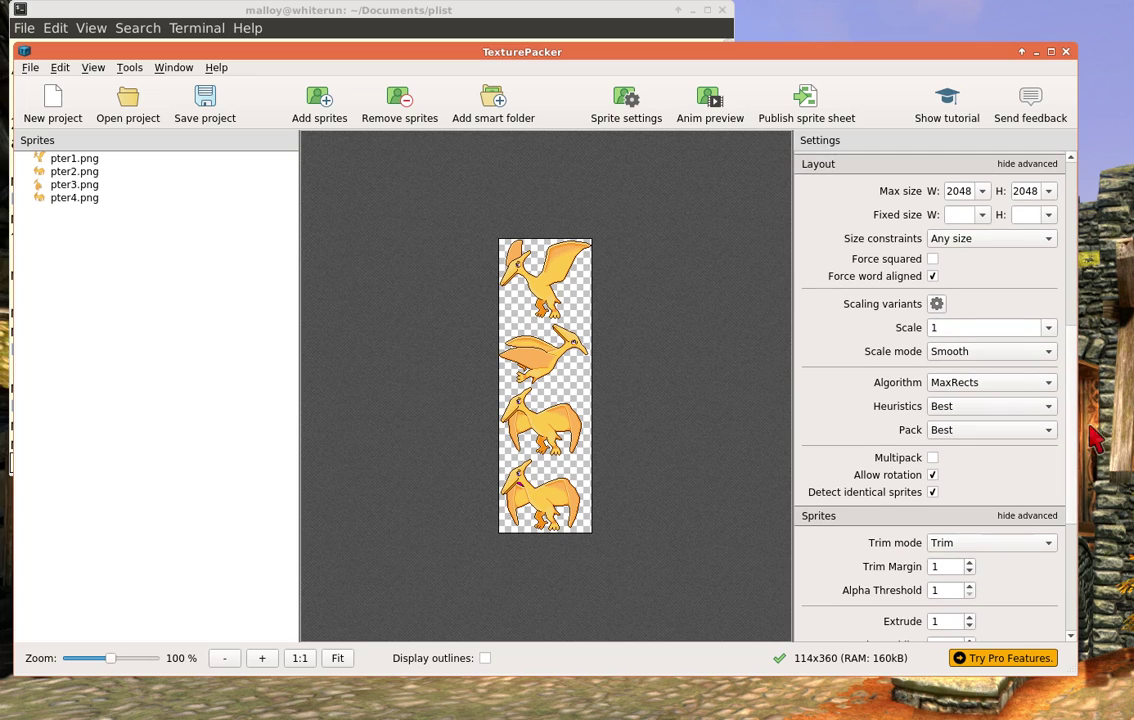
Turn off Detect identical sprites and switch the packing algorithm to Basic
{"action": "left_click", "coordinate": [932, 494]}
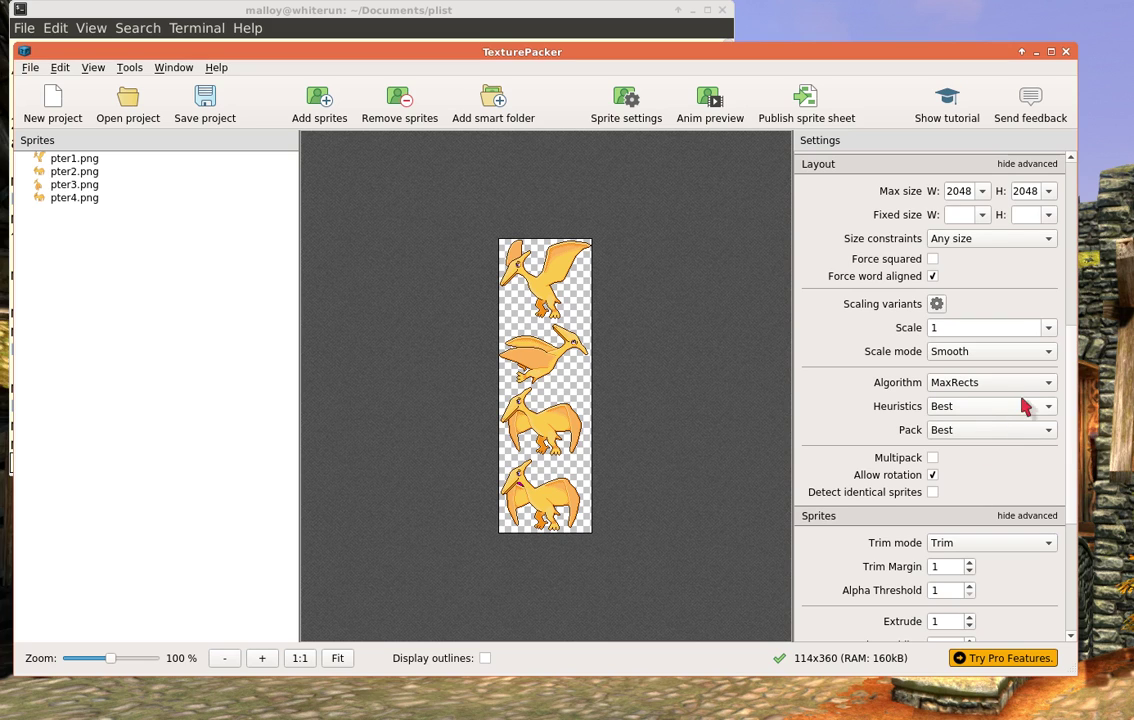
{"action": "left_click", "coordinate": [1050, 385]}
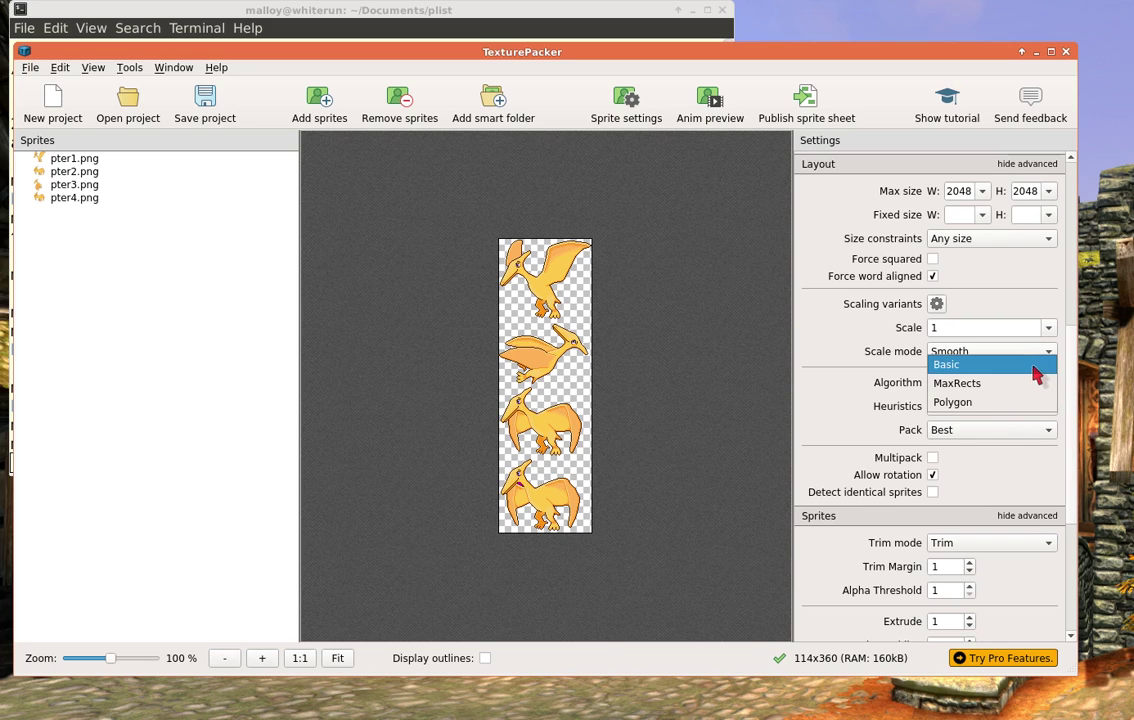
{"action": "left_click", "coordinate": [1035, 365]}
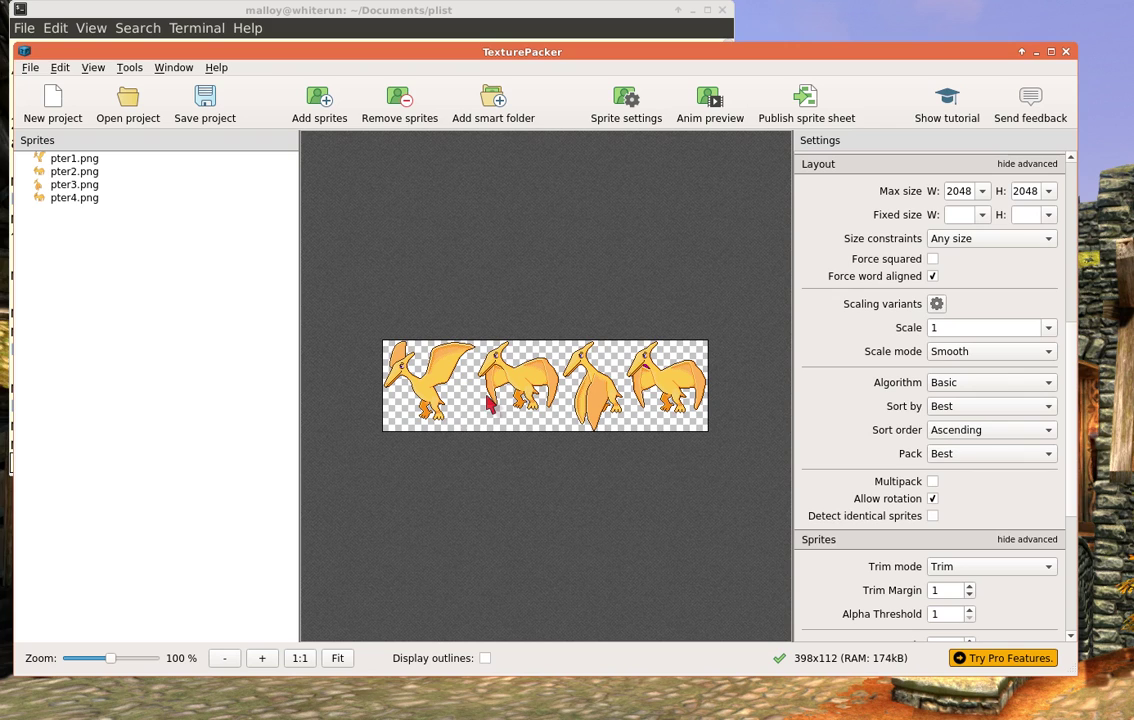
Publish the 398x112 sheet over pter.png and pter.plist and close the report
{"action": "left_click", "coordinate": [816, 115]}
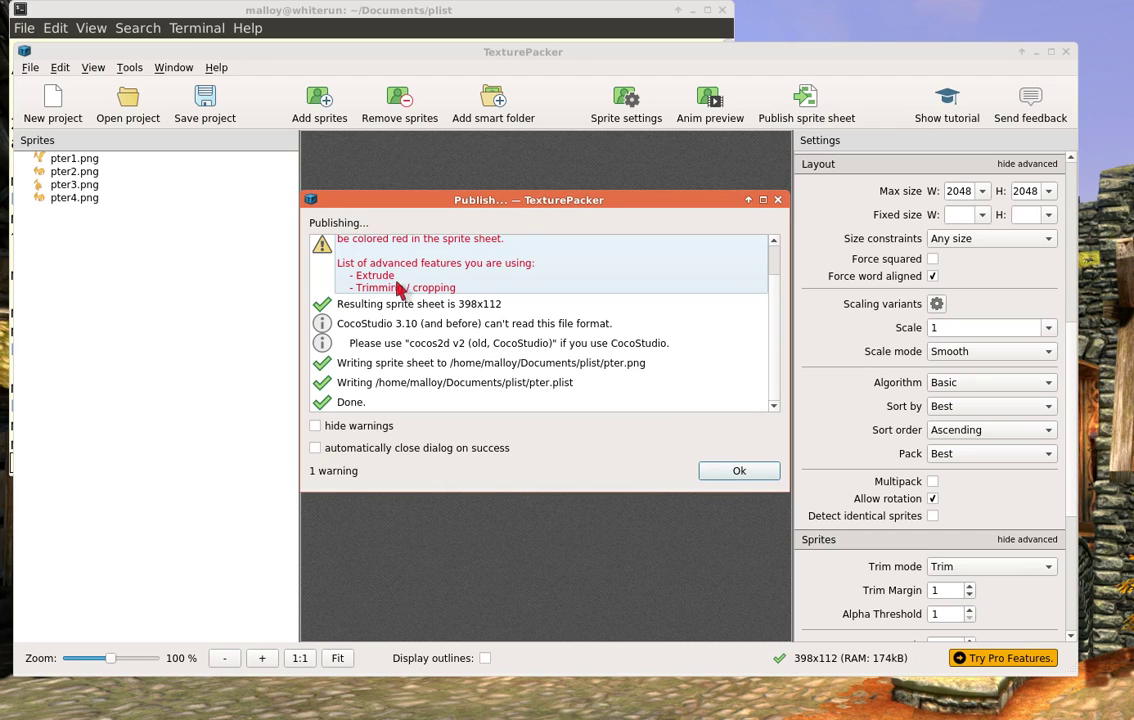
{"action": "left_click", "coordinate": [739, 472]}
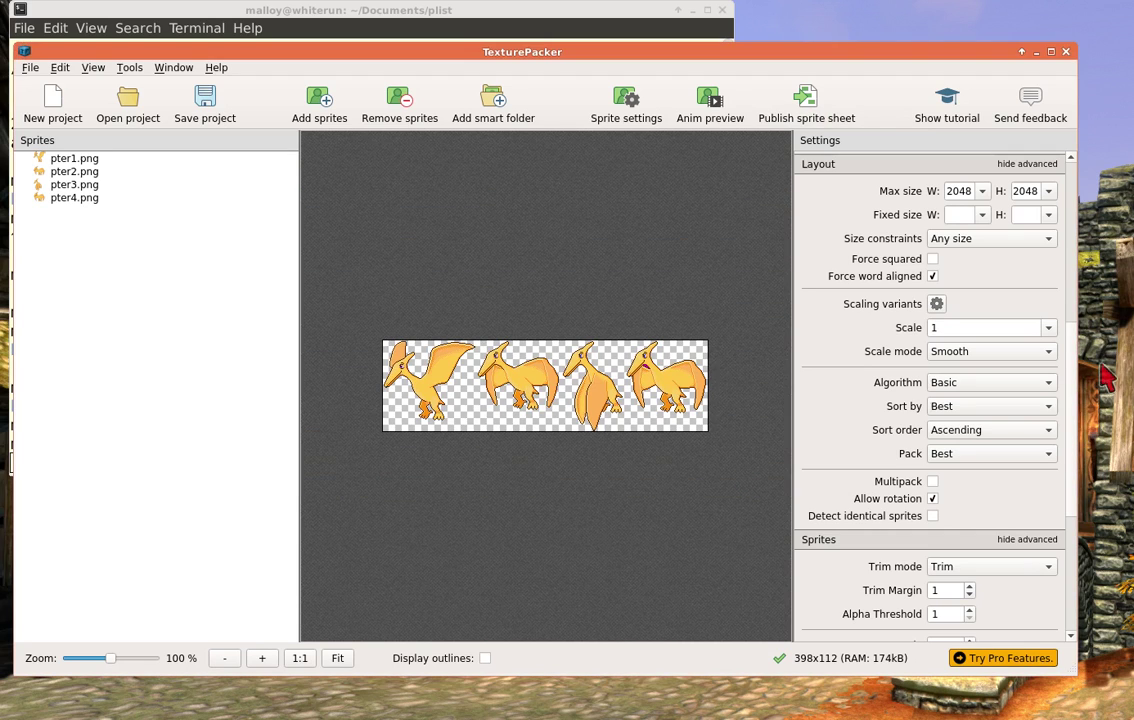
Turn off trimming and set extrude to 0, then publish the 480x120 sheet and dismiss the report
{"action": "left_click_drag", "start_coordinate": [1070, 322], "coordinate": [1080, 458]}
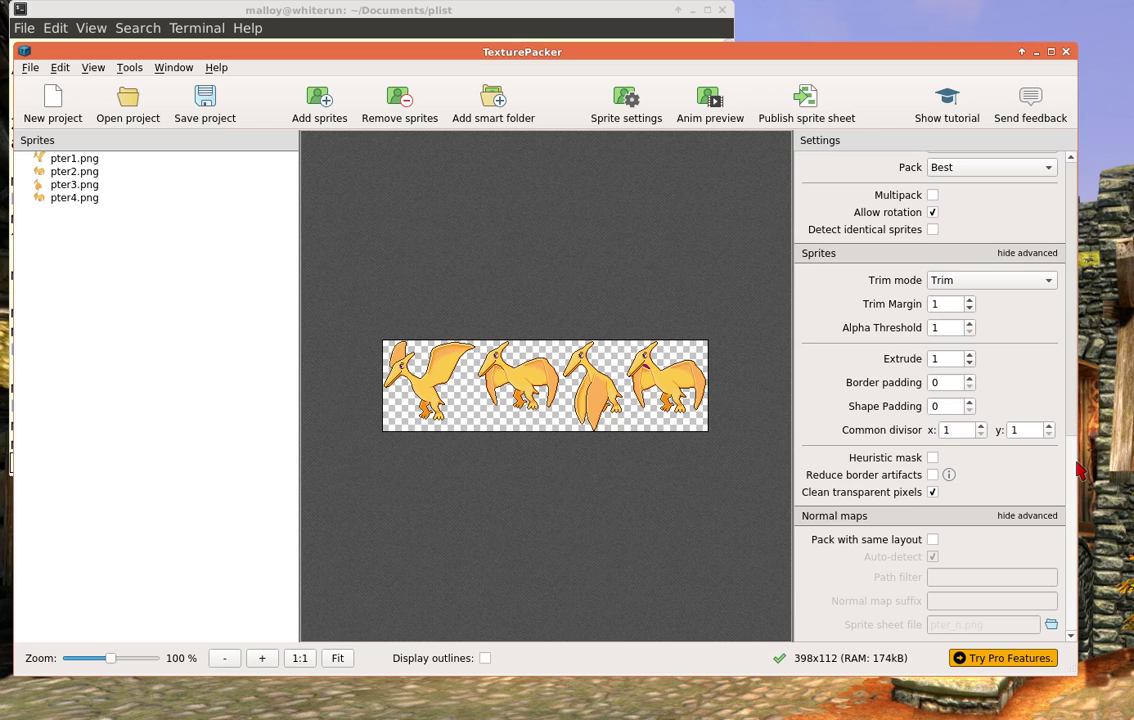
{"action": "left_click_drag", "start_coordinate": [1080, 465], "coordinate": [1058, 408]}
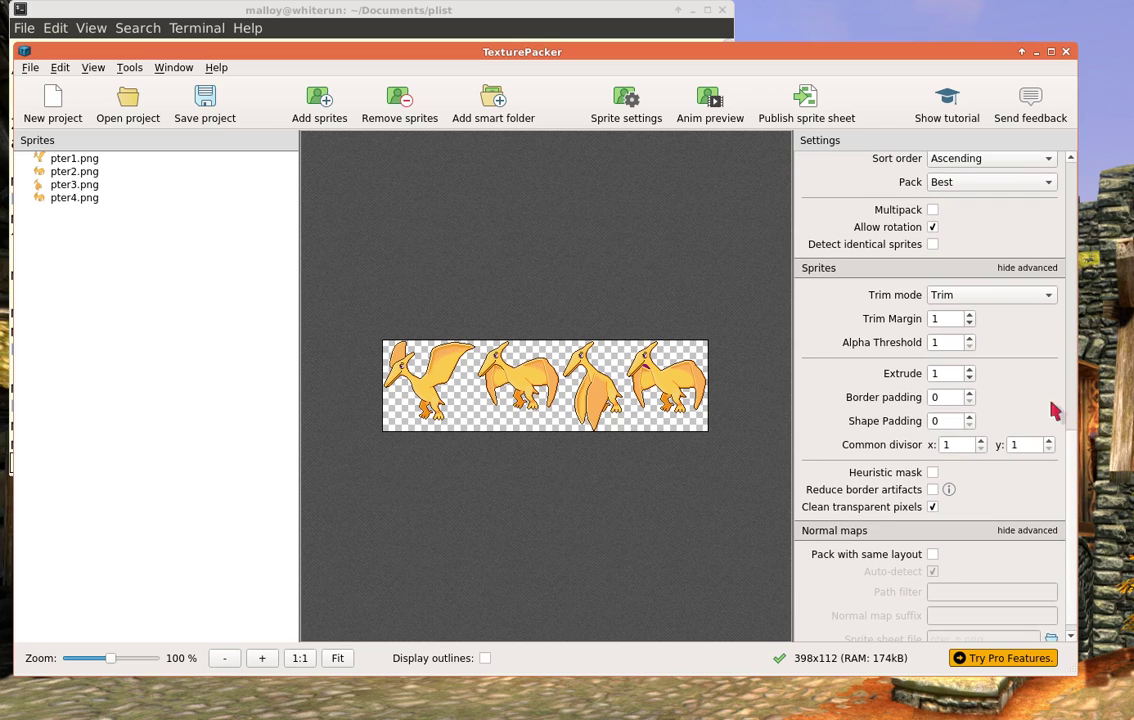
{"action": "left_click", "coordinate": [1047, 300]}
{"action": "left_click", "coordinate": [945, 278]}
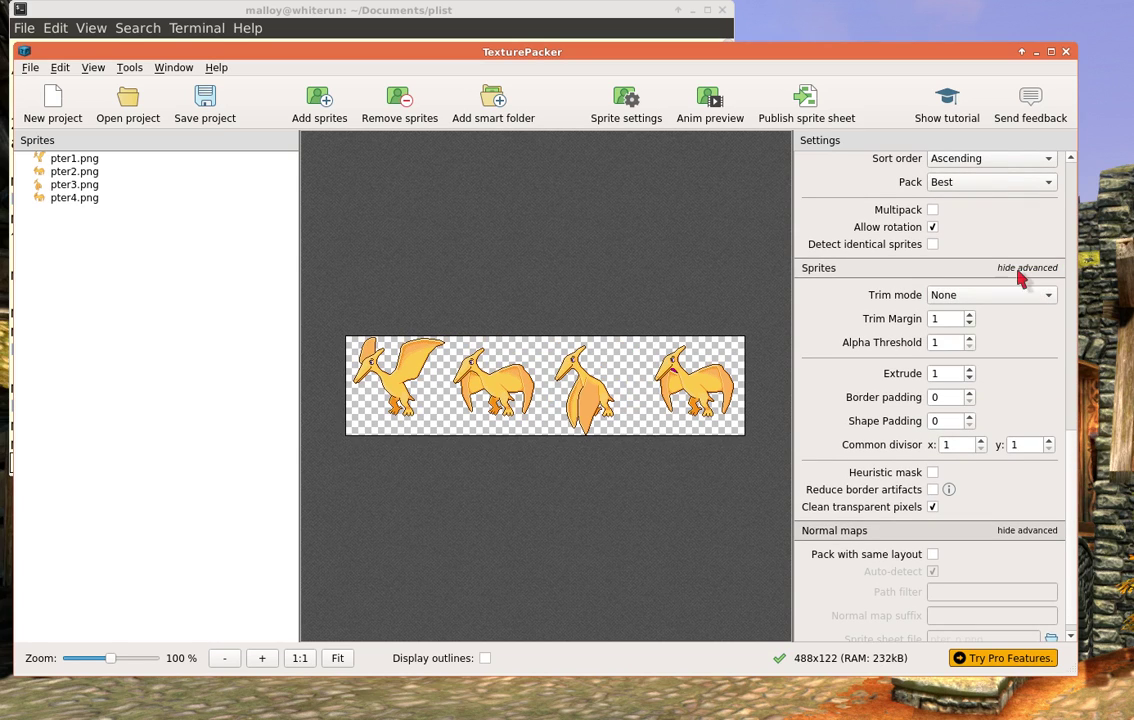
{"action": "left_click", "coordinate": [971, 378]}
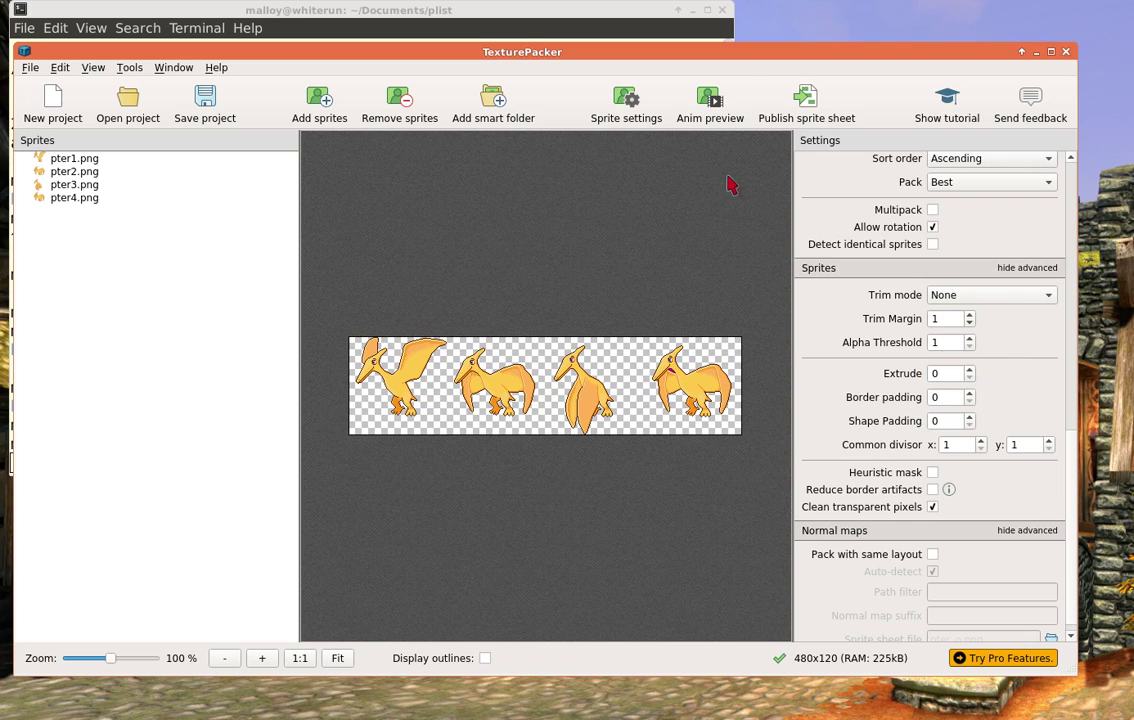
{"action": "left_click", "coordinate": [803, 108]}
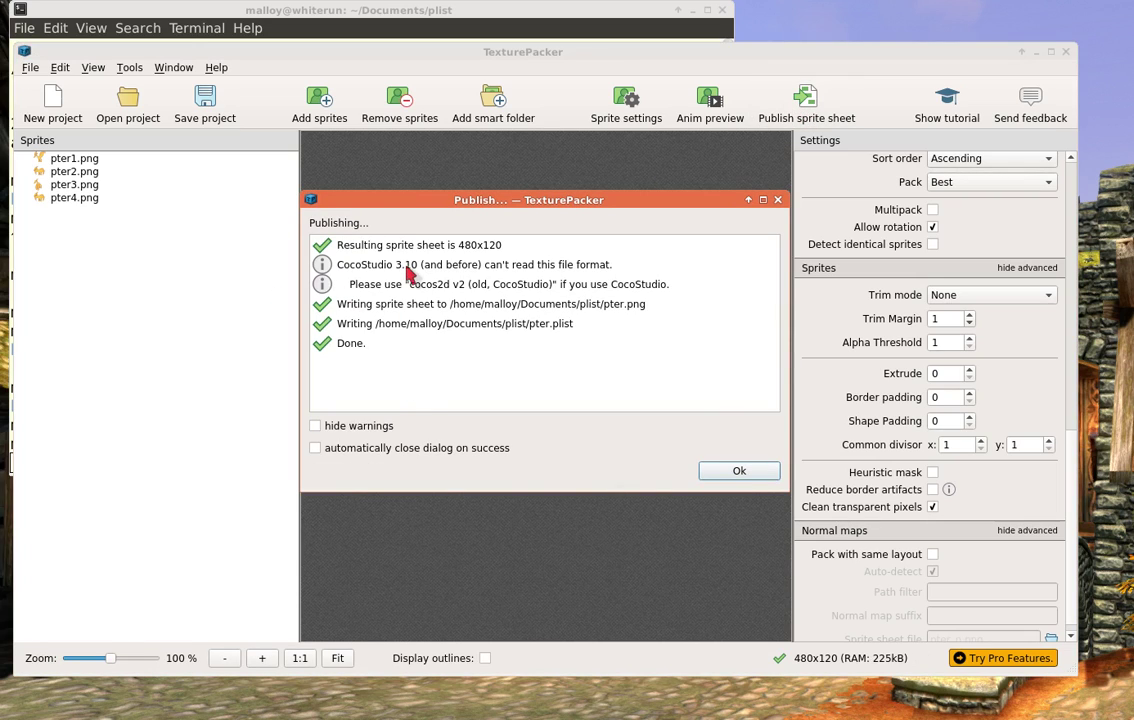
{"action": "left_click", "coordinate": [744, 474]}
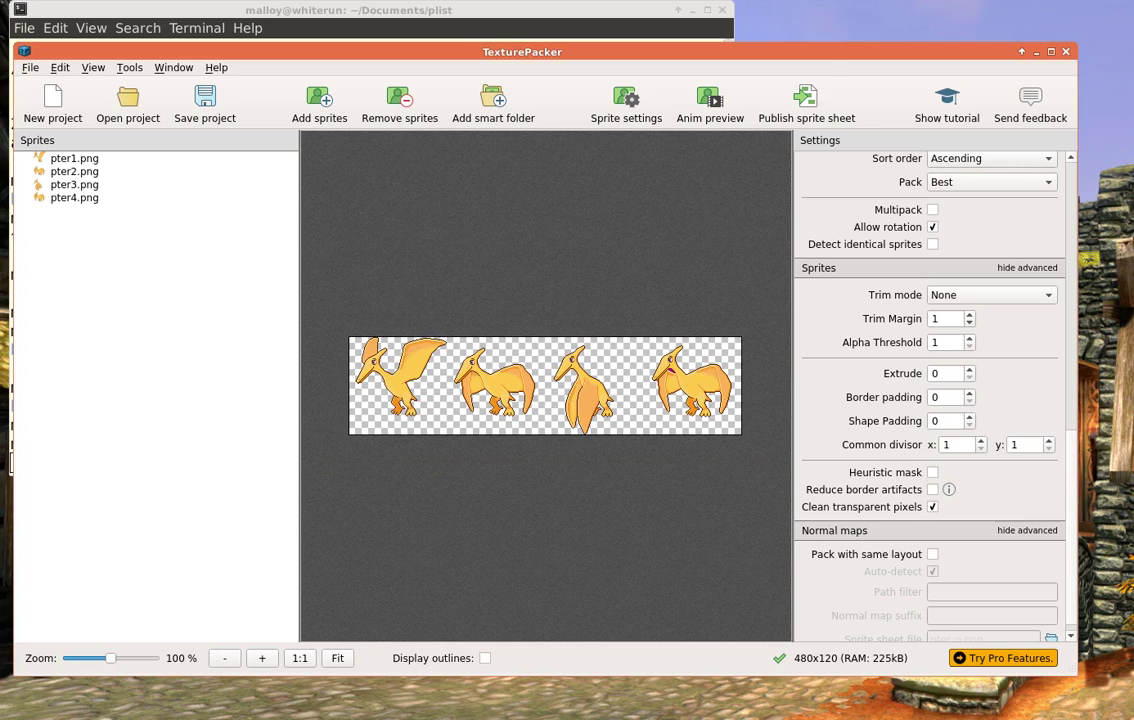
Open pter.plist in Firefox, scroll through its four 120x120 frame entries and metadata, then close it
{"action": "left_click_drag", "start_coordinate": [602, 378], "coordinate": [296, 218]}
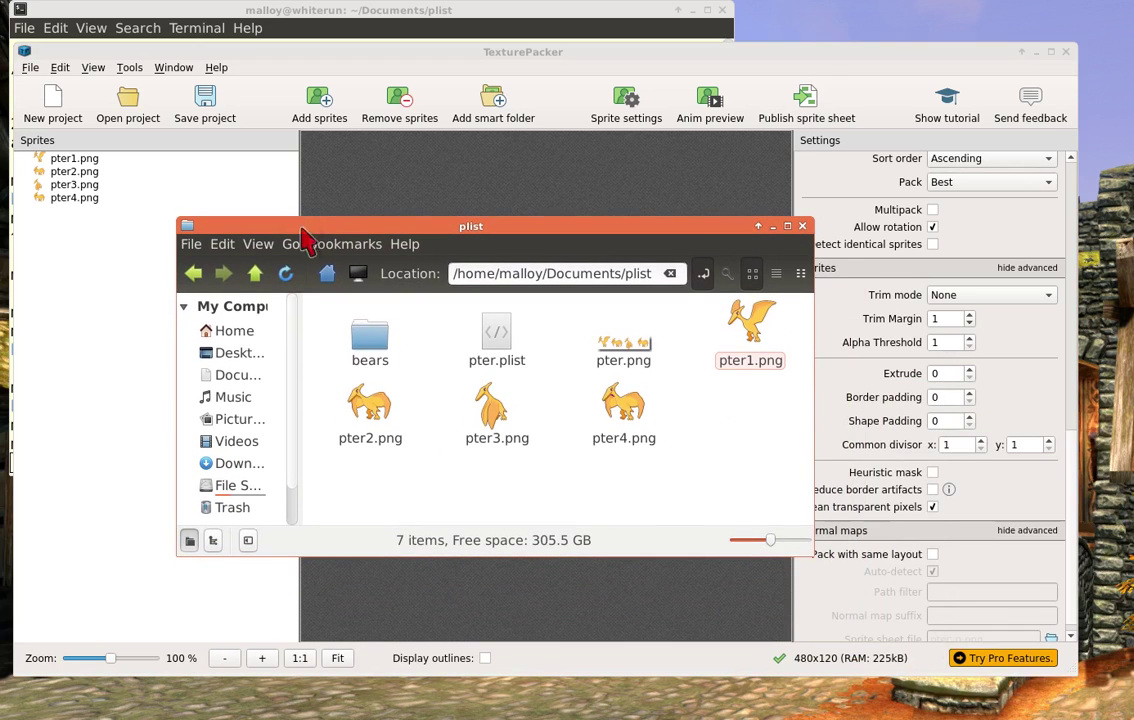
{"action": "double_click", "coordinate": [493, 343]}
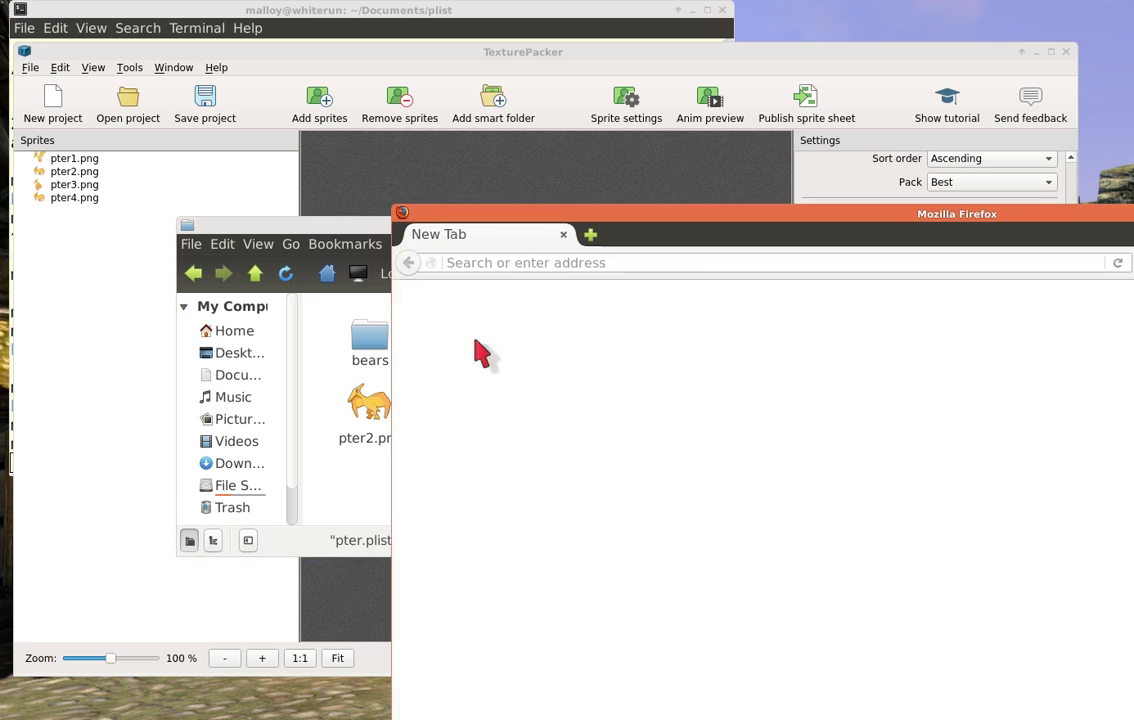
{"action": "left_click_drag", "start_coordinate": [558, 210], "coordinate": [361, 15]}
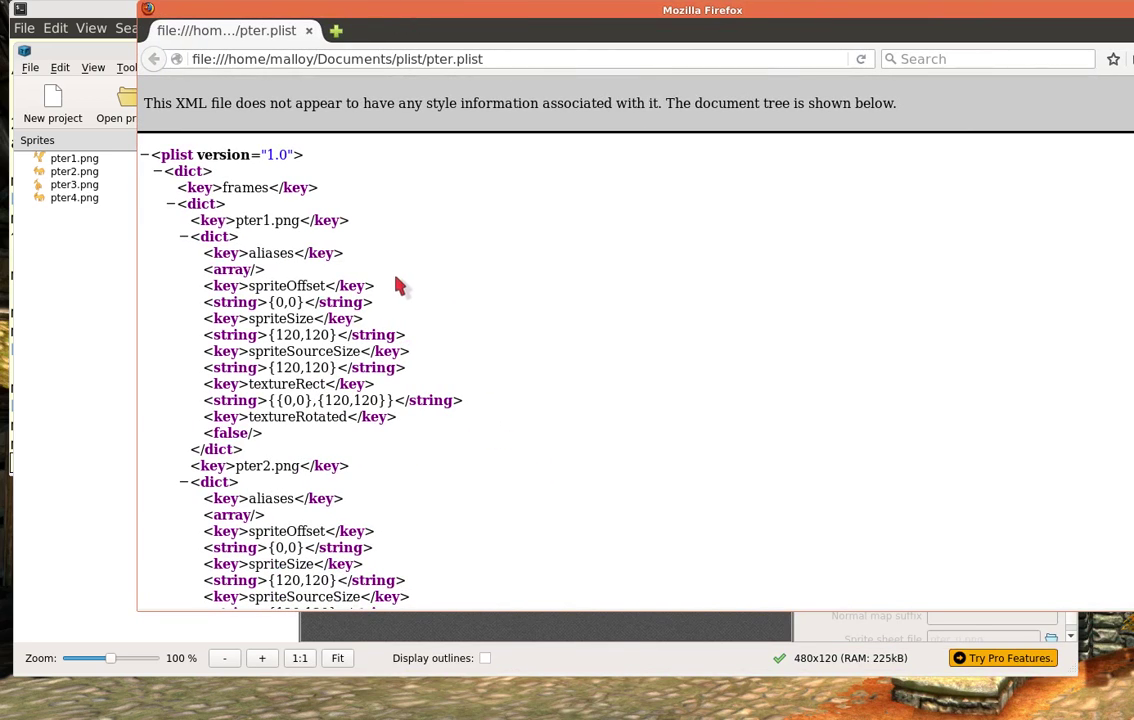
{"action": "scroll", "coordinate": [396, 286], "scroll_direction": "down", "scroll_amount": 2}
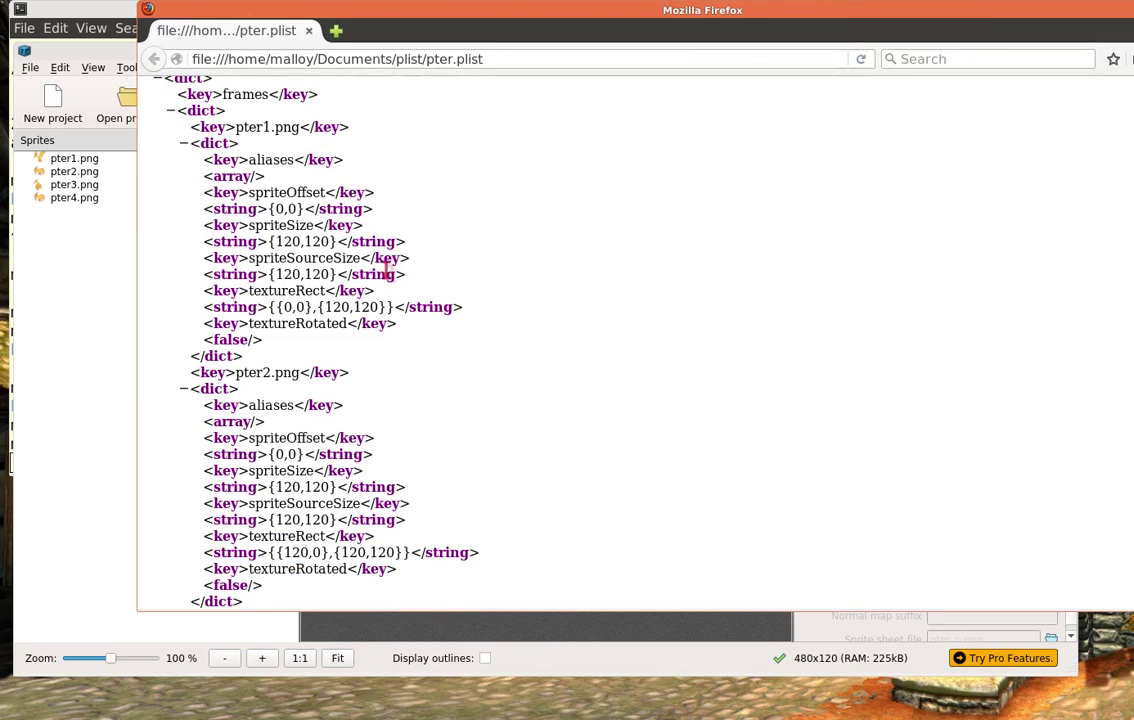
{"action": "scroll", "coordinate": [337, 400], "scroll_direction": "down", "scroll_amount": 6}
{"action": "scroll", "coordinate": [327, 398], "scroll_direction": "down", "scroll_amount": 10}
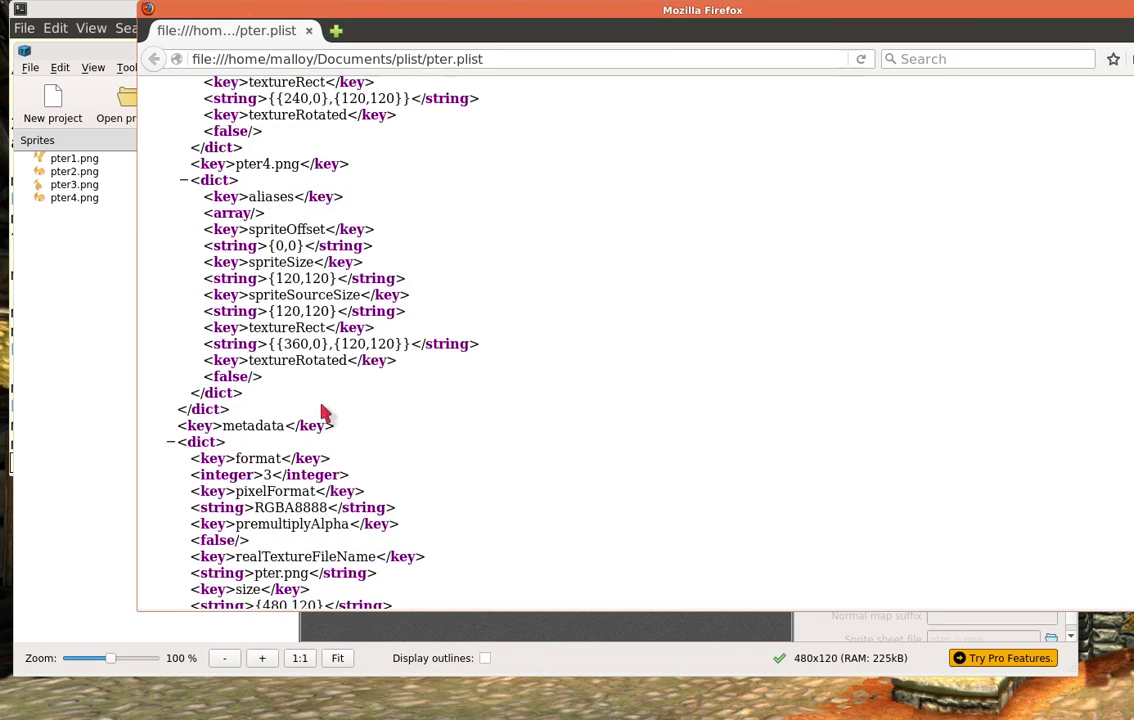
{"action": "scroll", "coordinate": [322, 405], "scroll_direction": "up", "scroll_amount": 10}
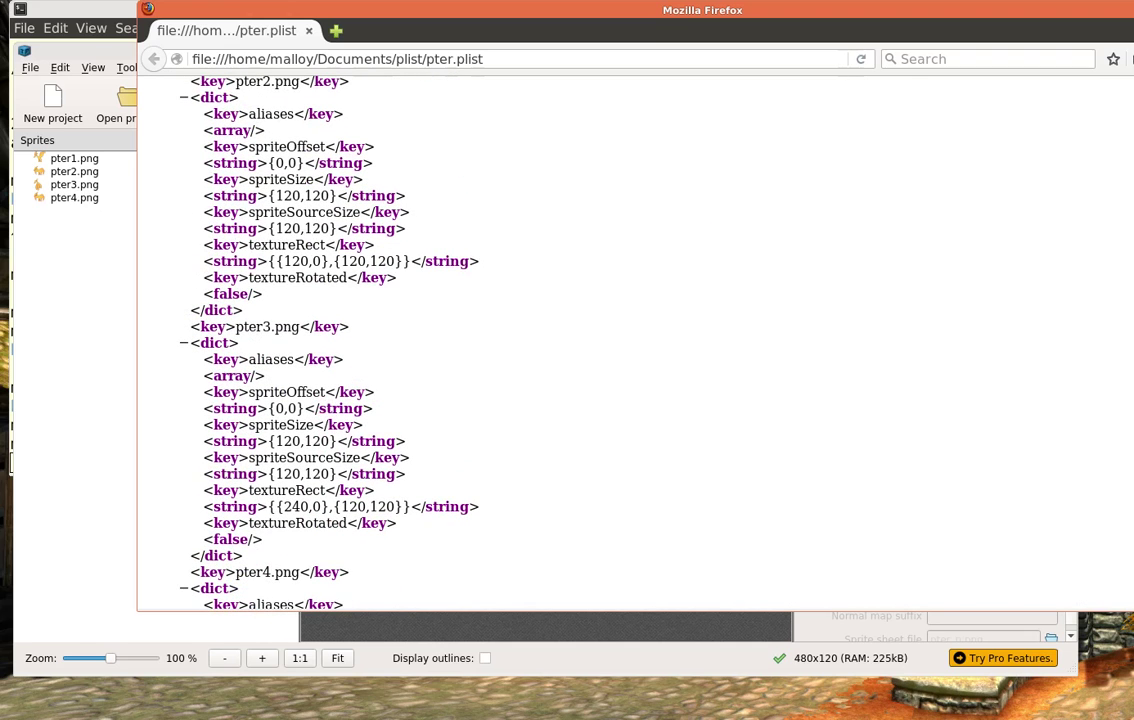
{"action": "key", "text": "ctrl+w"}
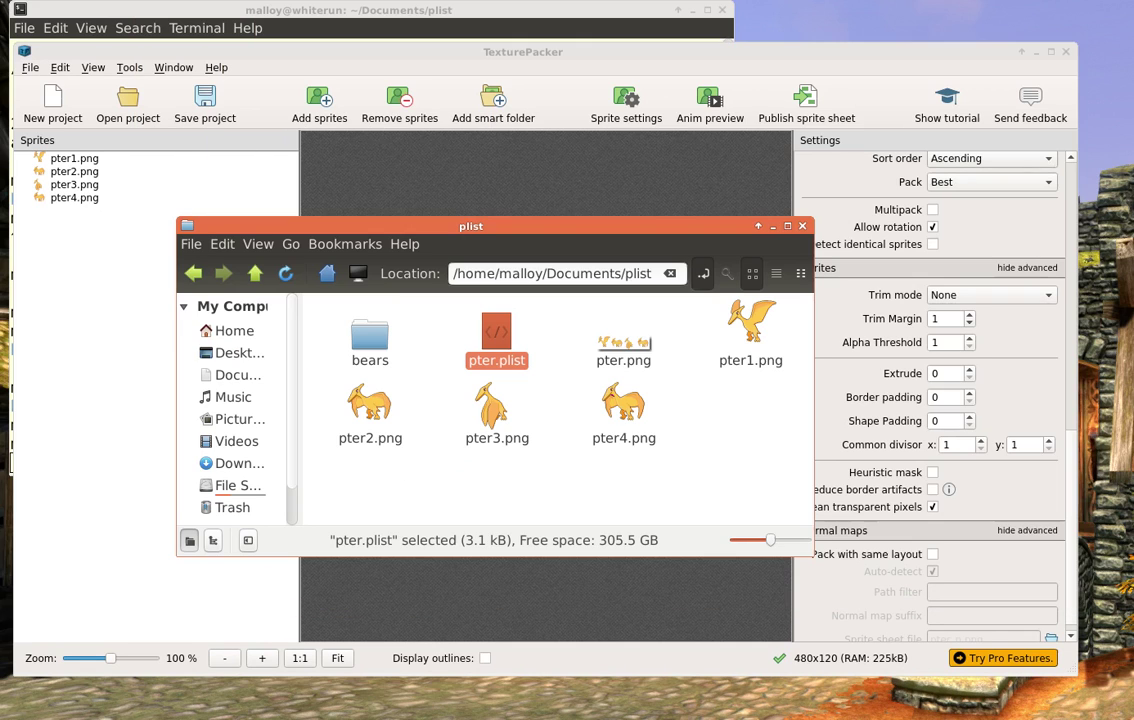
View the 480x120 pter.png sprite sheet in the image viewer, then close it
{"action": "left_click", "coordinate": [628, 355]}
{"action": "double_click", "coordinate": [628, 358]}
{"action": "left_click_drag", "start_coordinate": [719, 272], "coordinate": [351, 168]}
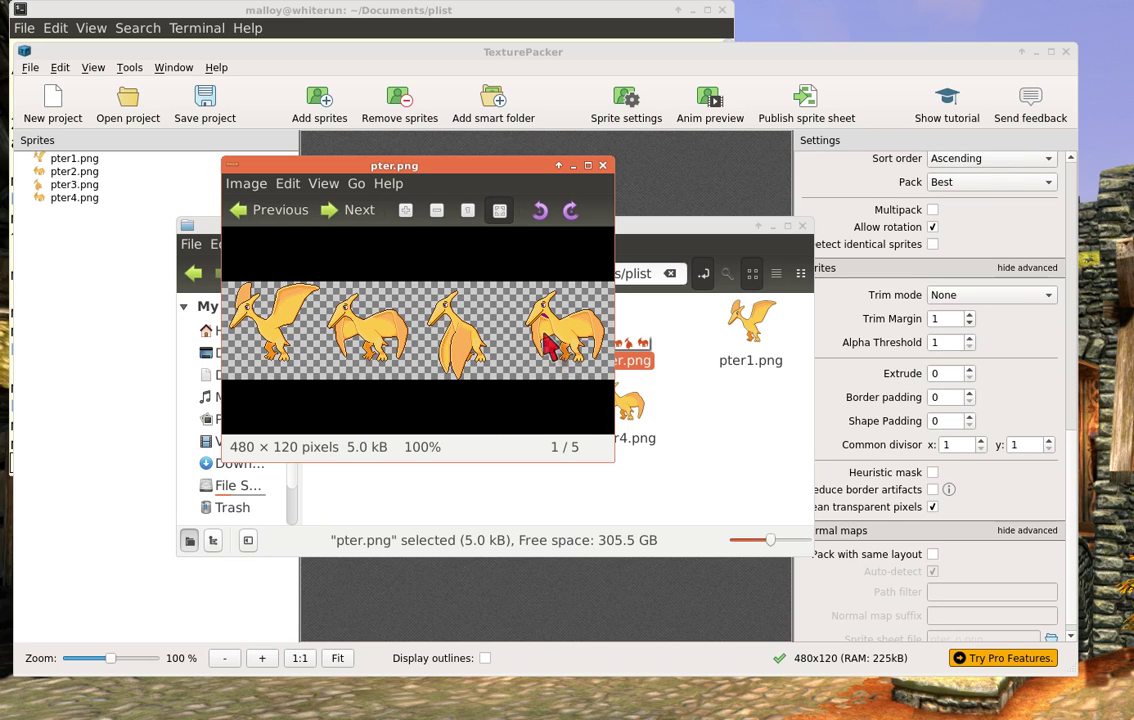
{"action": "key", "text": "Escape"}
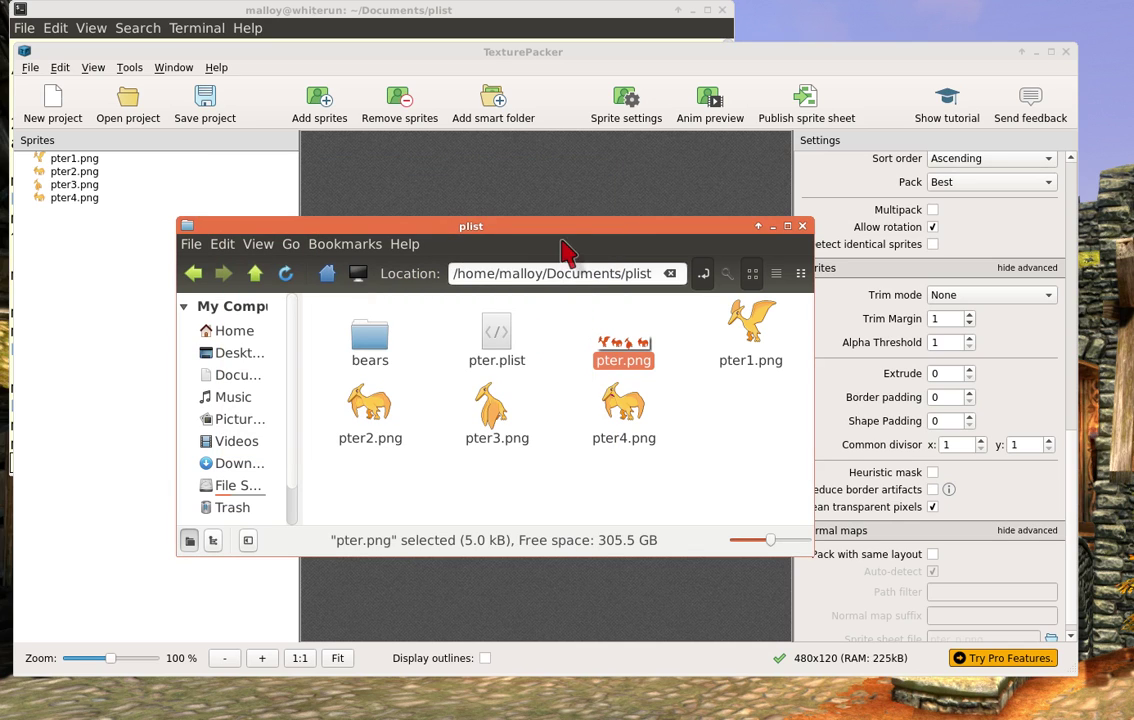
{"action": "left_click_drag", "start_coordinate": [562, 228], "coordinate": [531, 228]}
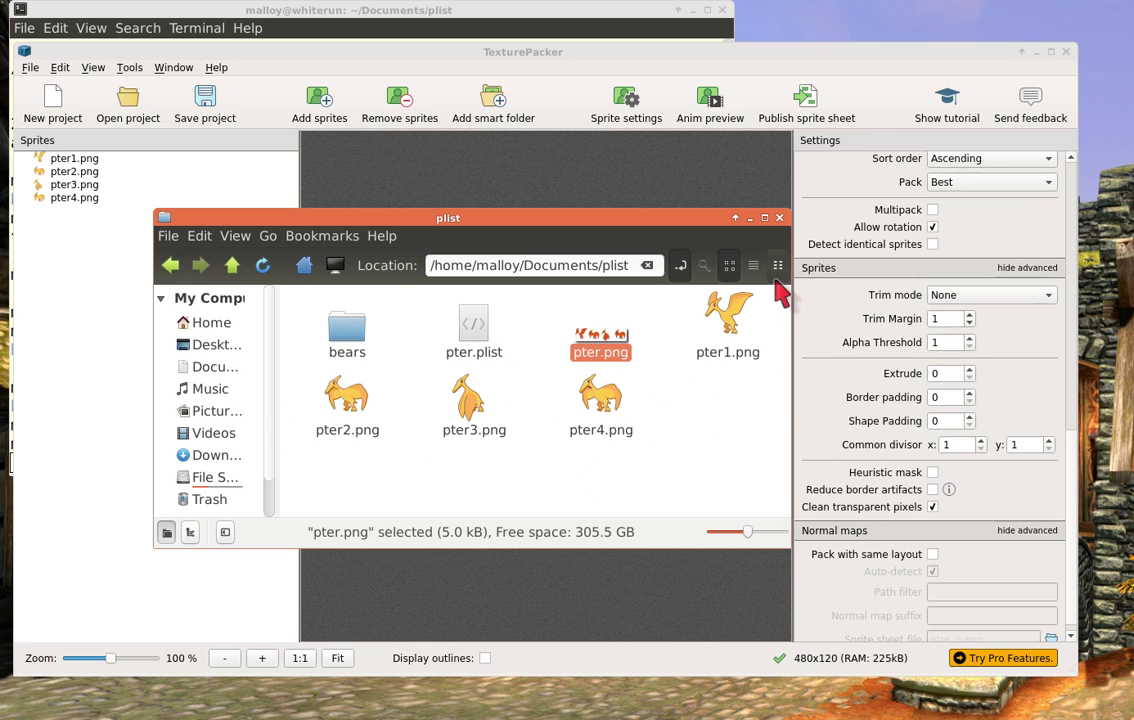
Reopen pter.plist in Firefox to recheck the 120x120 frame entries, then close it
{"action": "double_click", "coordinate": [483, 330]}
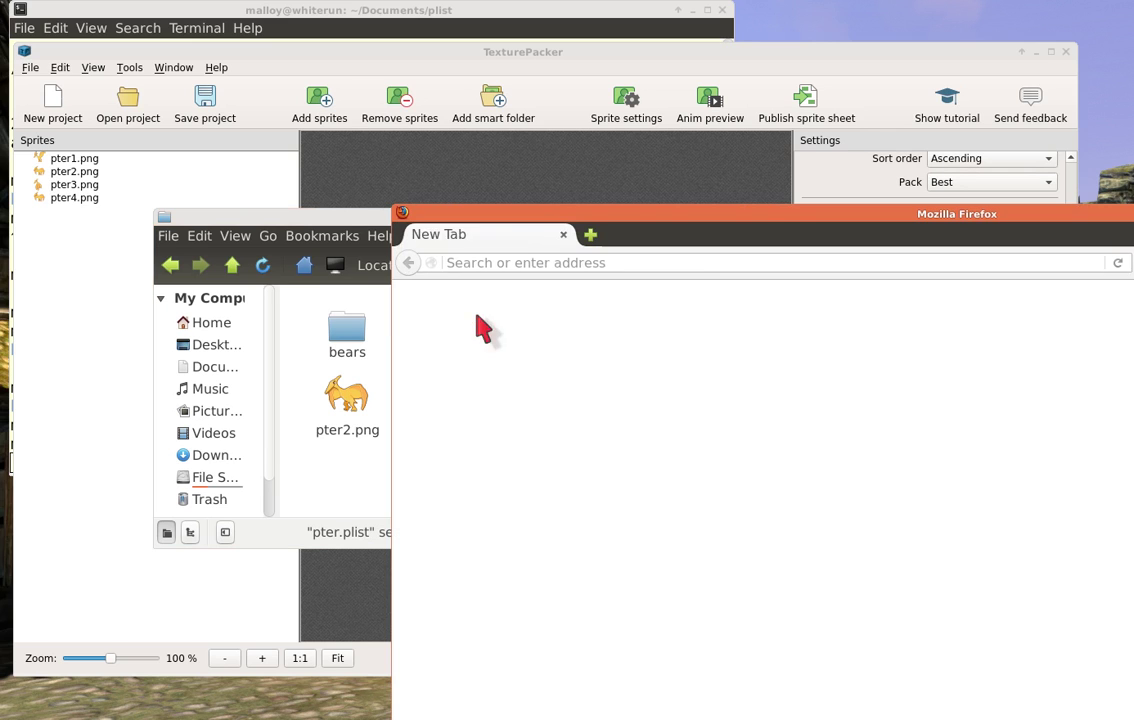
{"action": "left_click_drag", "start_coordinate": [630, 235], "coordinate": [355, 140]}
{"action": "scroll", "coordinate": [357, 400], "scroll_direction": "down", "scroll_amount": 3}
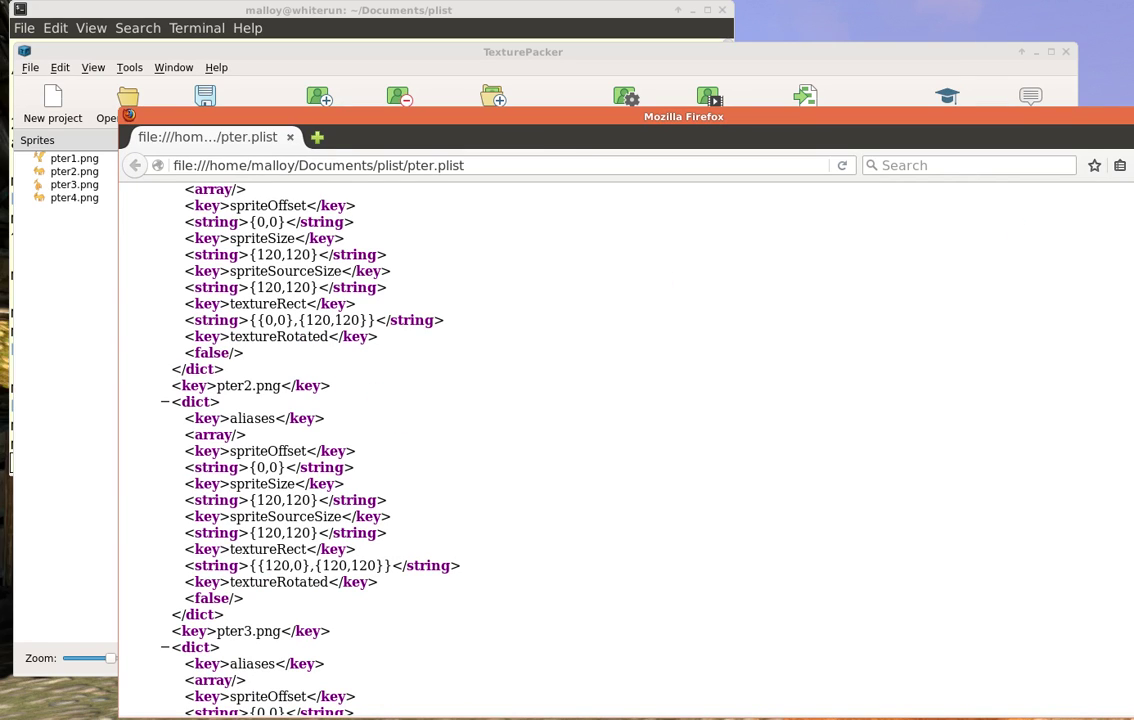
{"action": "key", "text": "ctrl+w"}
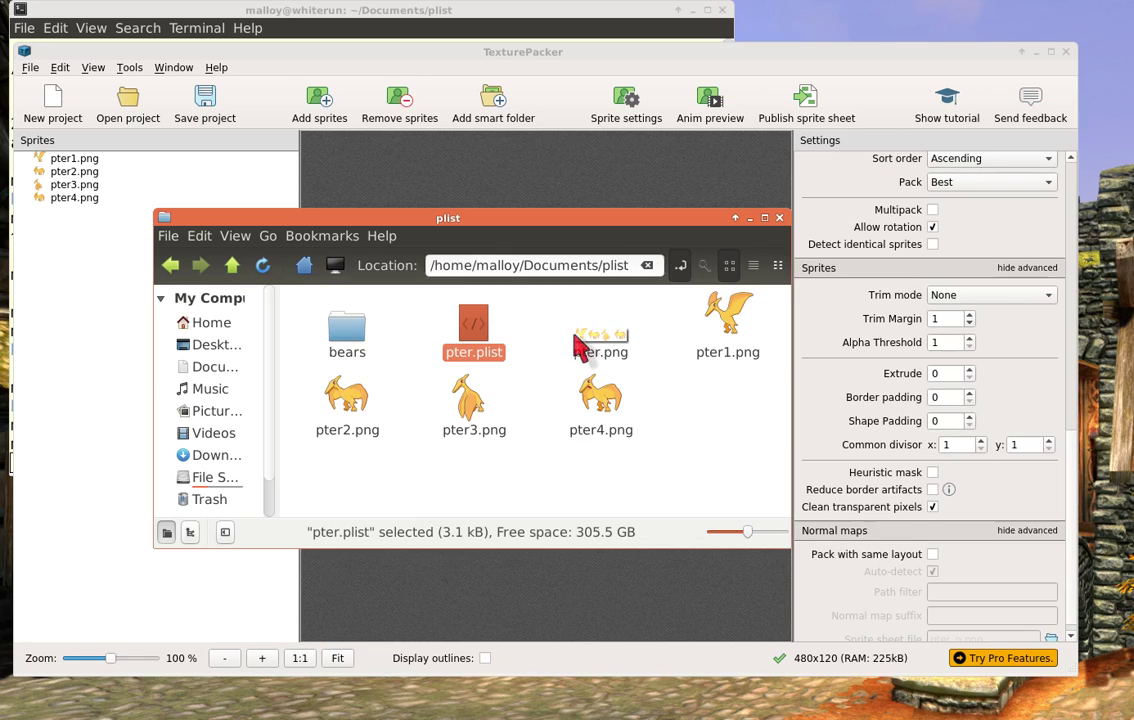
Recheck the 480 × 120 pter.png strip in the image viewer and close it
{"action": "double_click", "coordinate": [580, 342]}
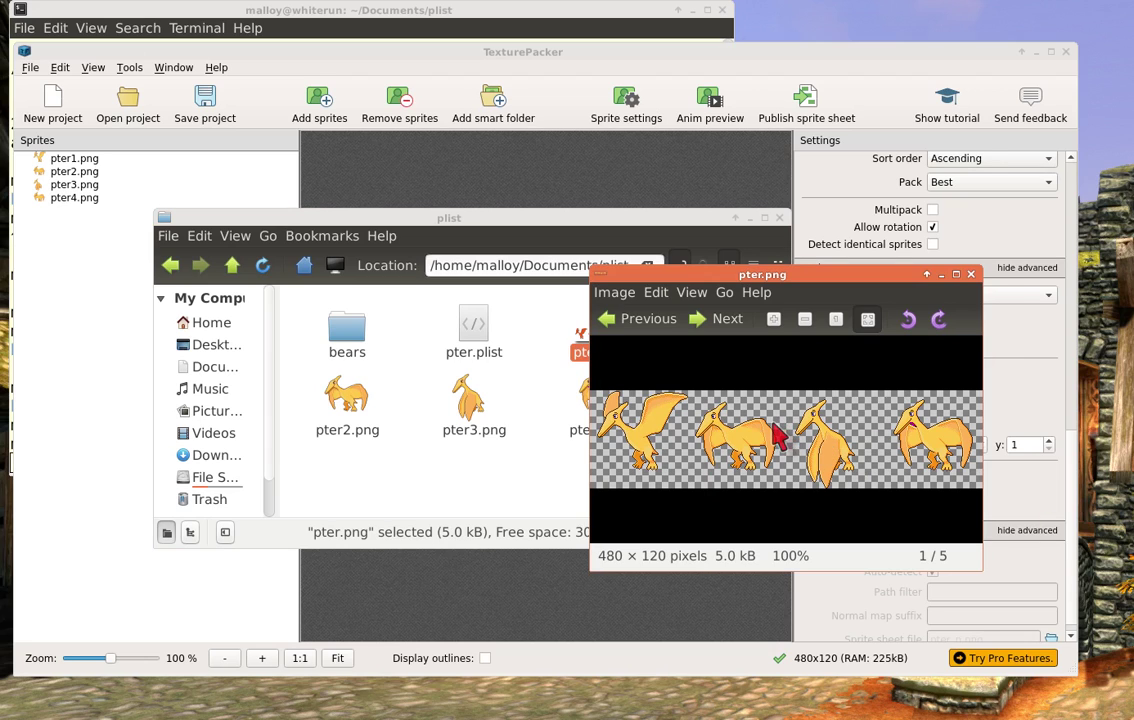
{"action": "key", "text": "Escape"}
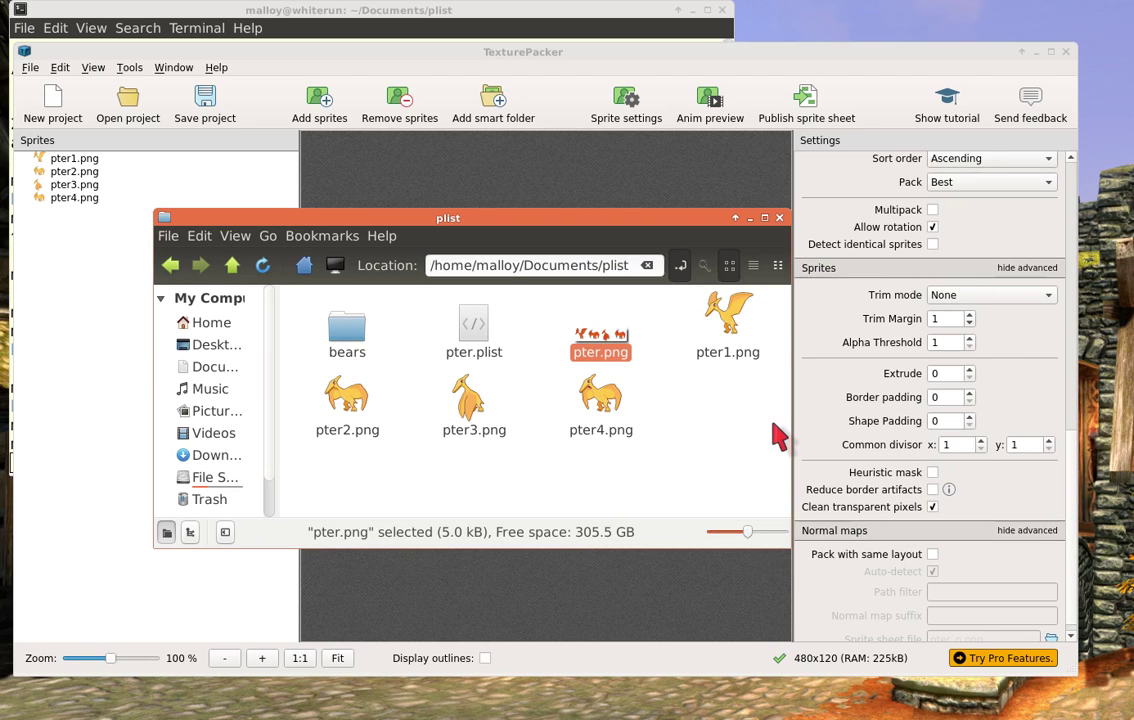
{"action": "mouse_move", "coordinate": [513, 217]}
{"action": "left_mouse_down"}
{"action": "mouse_move", "coordinate": [680, 394]}
{"action": "mouse_move", "coordinate": [420, 306]}
{"action": "mouse_move", "coordinate": [513, 242]}
{"action": "left_mouse_up"}
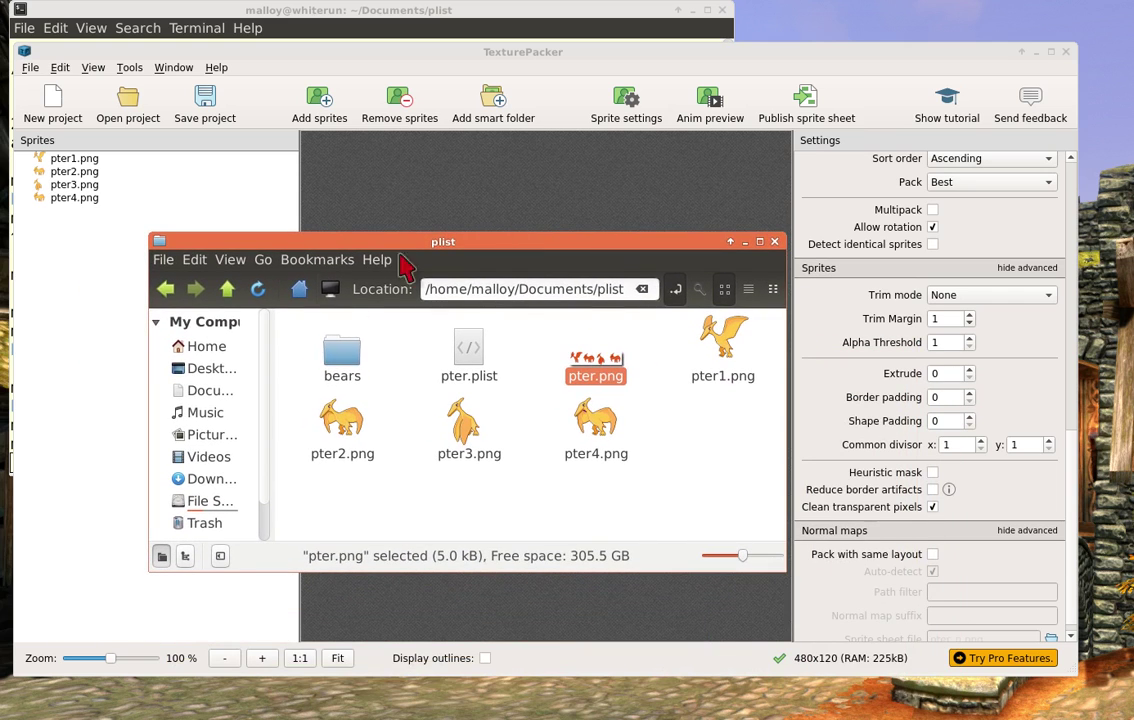
Open bears/images and view bear1.png and the following bear images, then close the viewer
{"action": "double_click", "coordinate": [340, 355]}
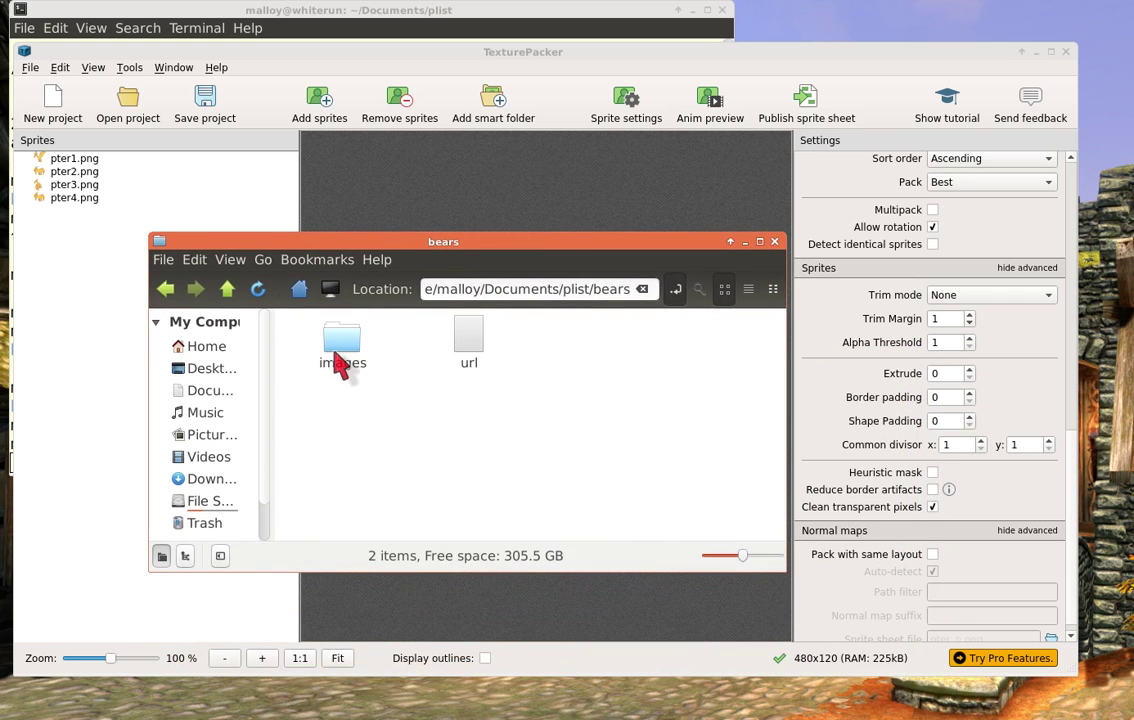
{"action": "double_click", "coordinate": [340, 360]}
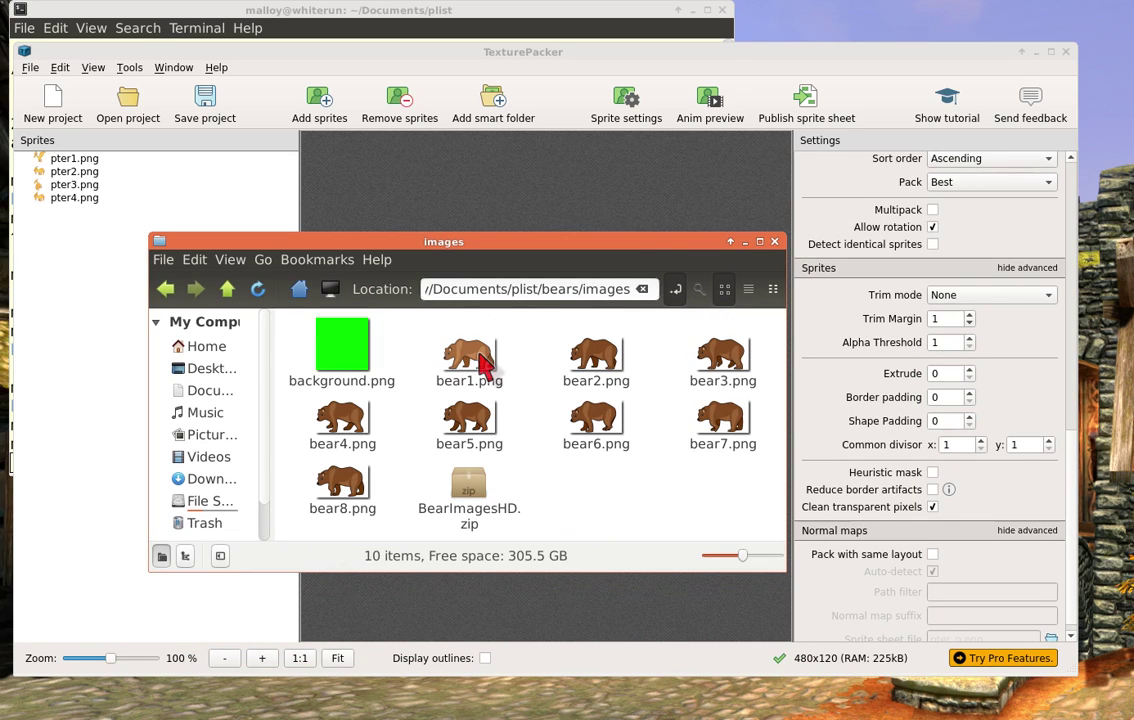
{"action": "double_click", "coordinate": [470, 358]}
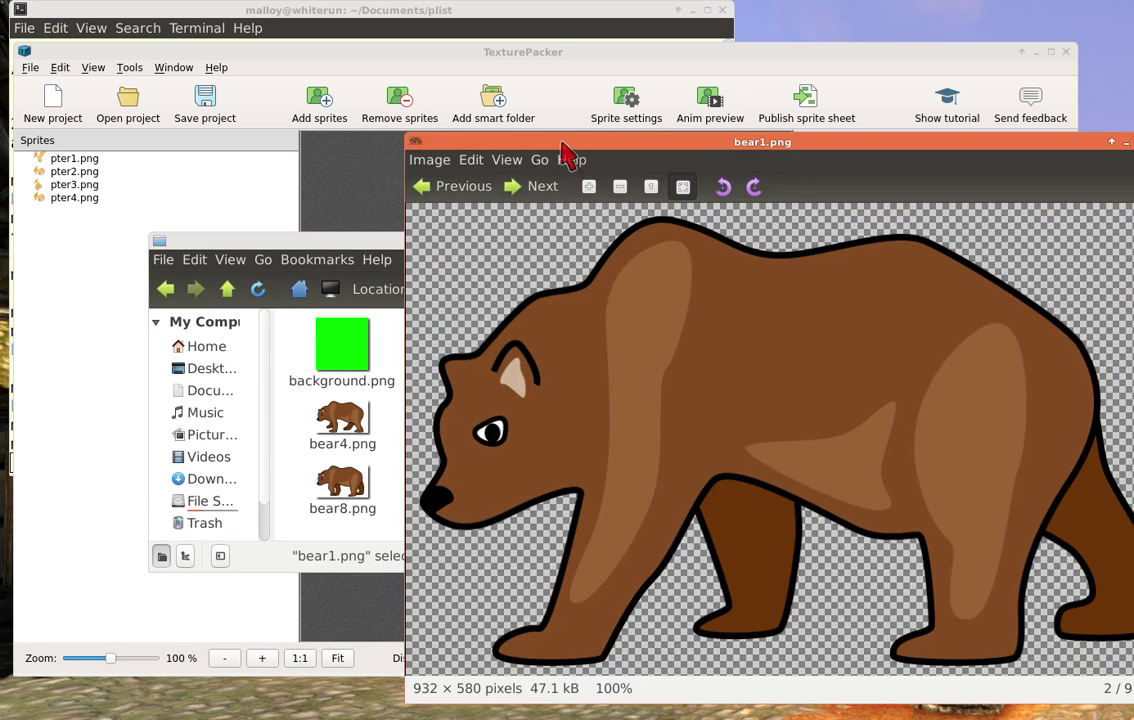
{"action": "left_click_drag", "start_coordinate": [564, 142], "coordinate": [283, 84]}
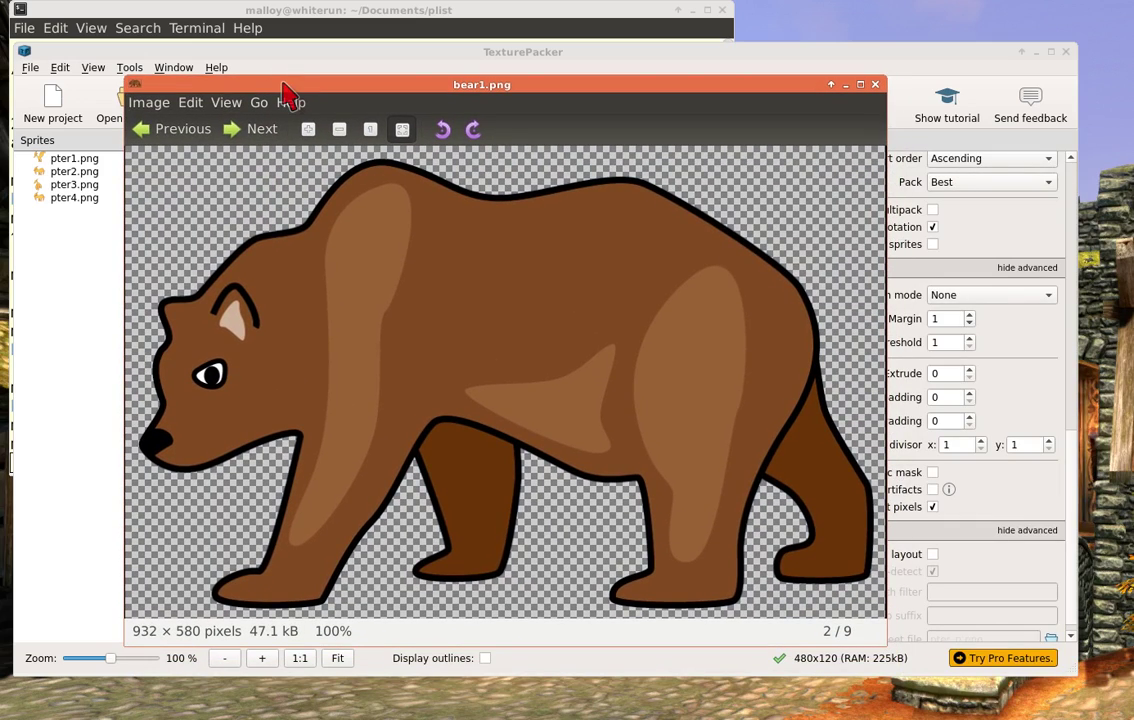
{"action": "key", "text": "Right"}
{"action": "key", "text": "Right"}
{"action": "key", "text": "Right"}
{"action": "key", "text": "Right"}
{"action": "key", "text": "Right"}
{"action": "key", "text": "Right"}
{"action": "key", "text": "Right"}
{"action": "key", "text": "Right"}
{"action": "key", "text": "Right"}
{"action": "key", "text": "Right"}
{"action": "key", "text": "Right"}
{"action": "key", "text": "Right"}
{"action": "key", "text": "Right"}
{"action": "key", "text": "Right"}
{"action": "key", "text": "Right"}
{"action": "key", "text": "Right"}
{"action": "key", "text": "Right"}
{"action": "key", "text": "Right"}
{"action": "key", "text": "Right"}
{"action": "key", "text": "Right"}
{"action": "key", "text": "Right"}
{"action": "key", "text": "Right"}
{"action": "key", "text": "Right"}
{"action": "key", "text": "Right"}
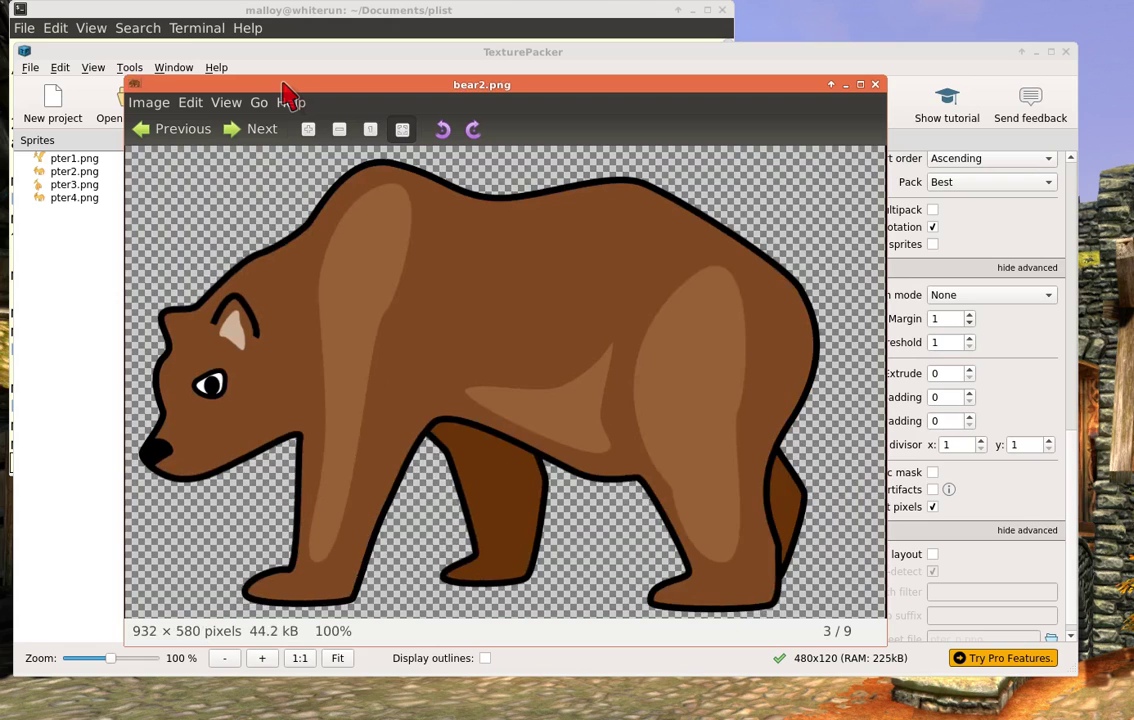
{"action": "key", "text": "Right"}
{"action": "key", "text": "Right"}
{"action": "key", "text": "Right"}
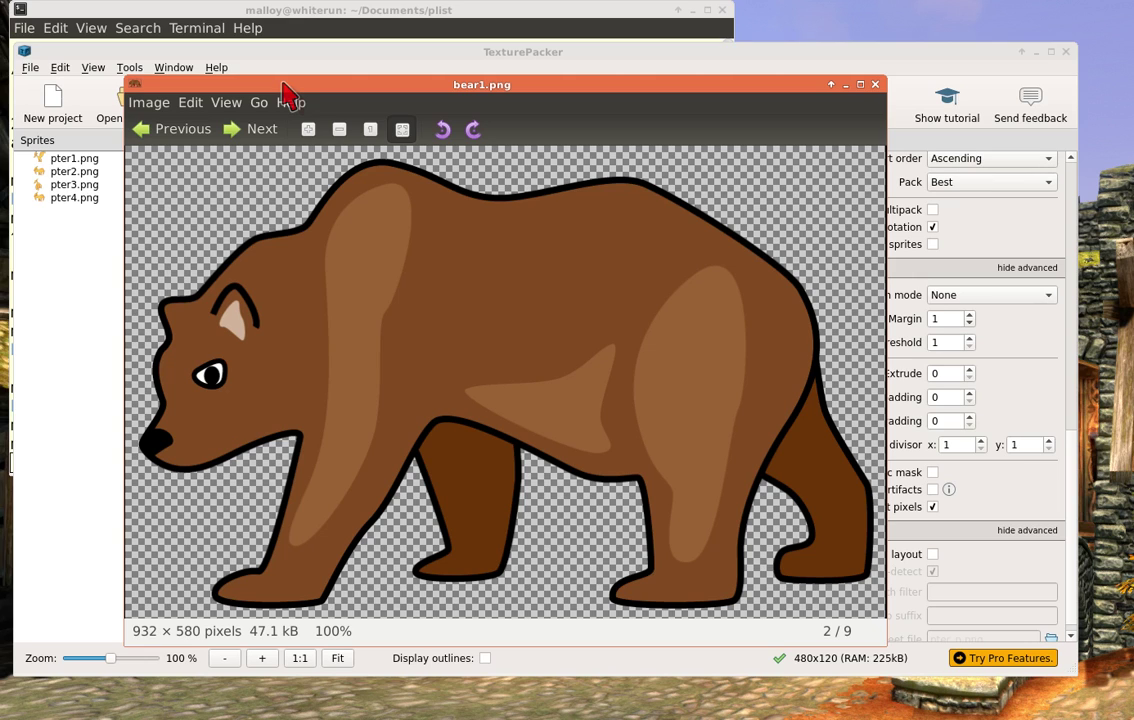
{"action": "key", "text": "ctrl+w"}
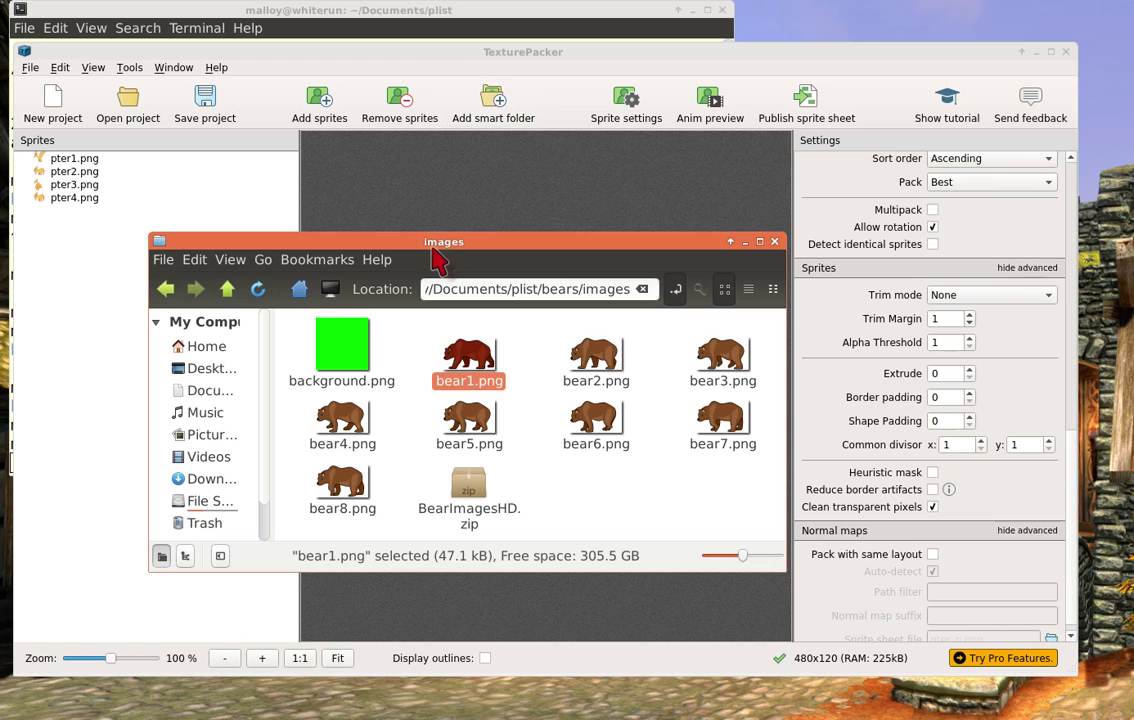
{"action": "left_click_drag", "start_coordinate": [433, 243], "coordinate": [768, 165]}
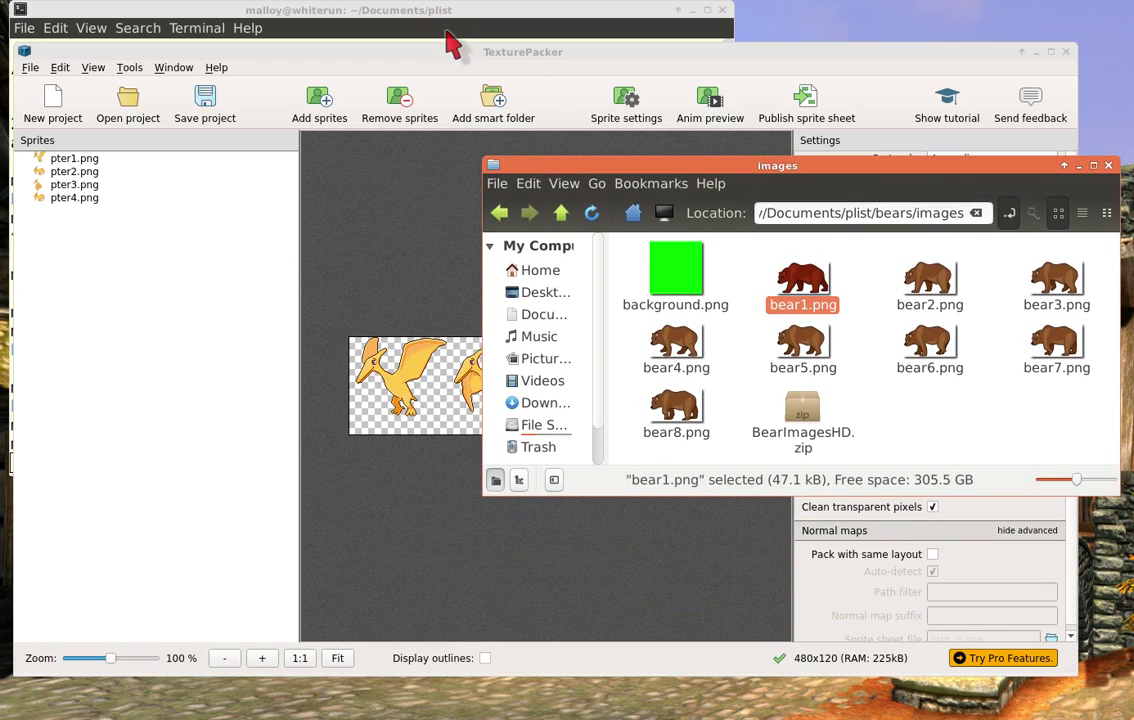
Close the bears images folder window with Ctrl+W to reveal TexturePacker's pterodactyl sheet
{"action": "key", "text": "ctrl+w"}
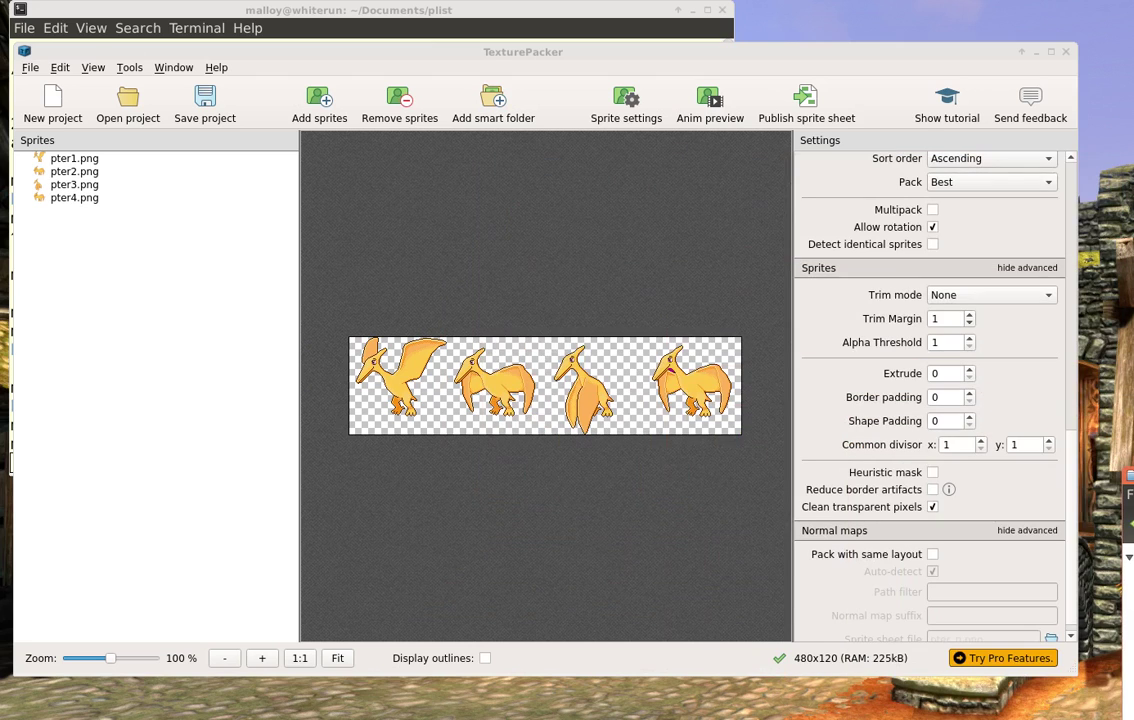